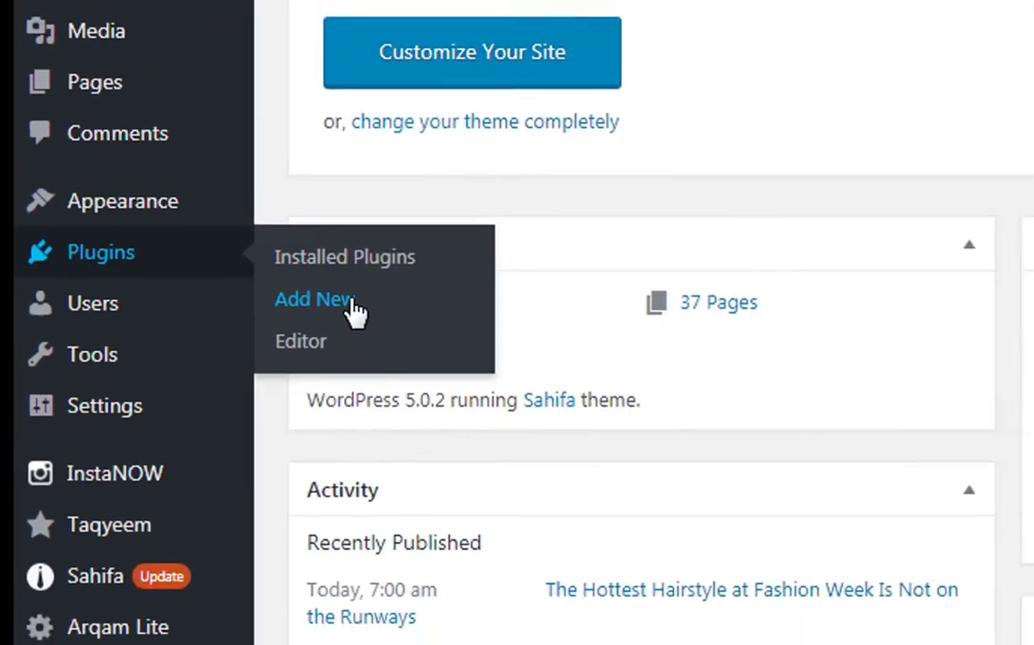
Search the plugins available to add for "google translate"
left_click(405, 311)
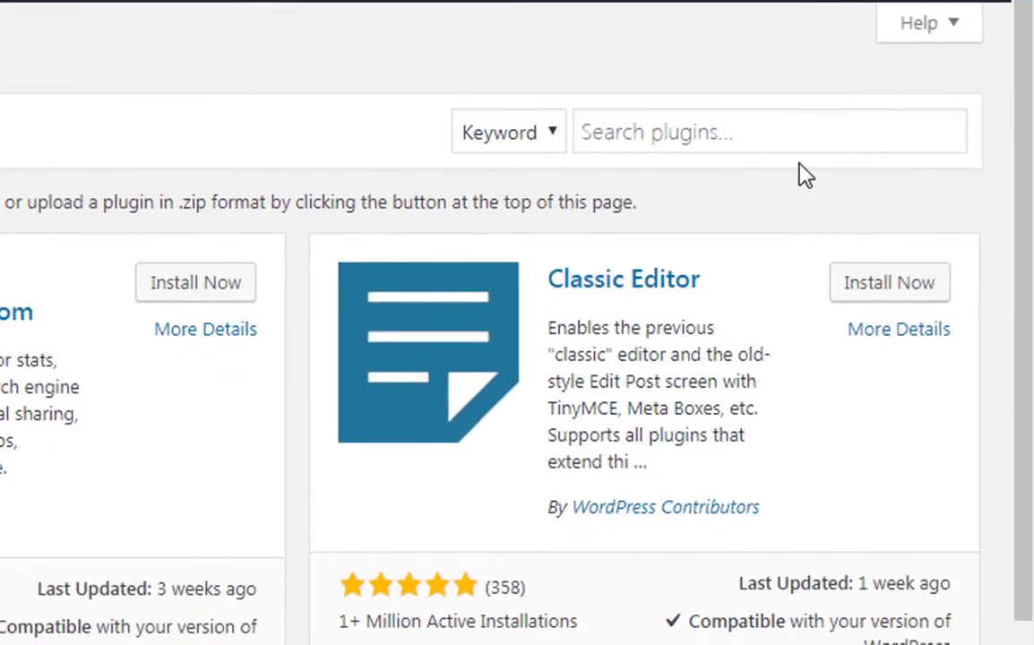
left_click(822, 150)
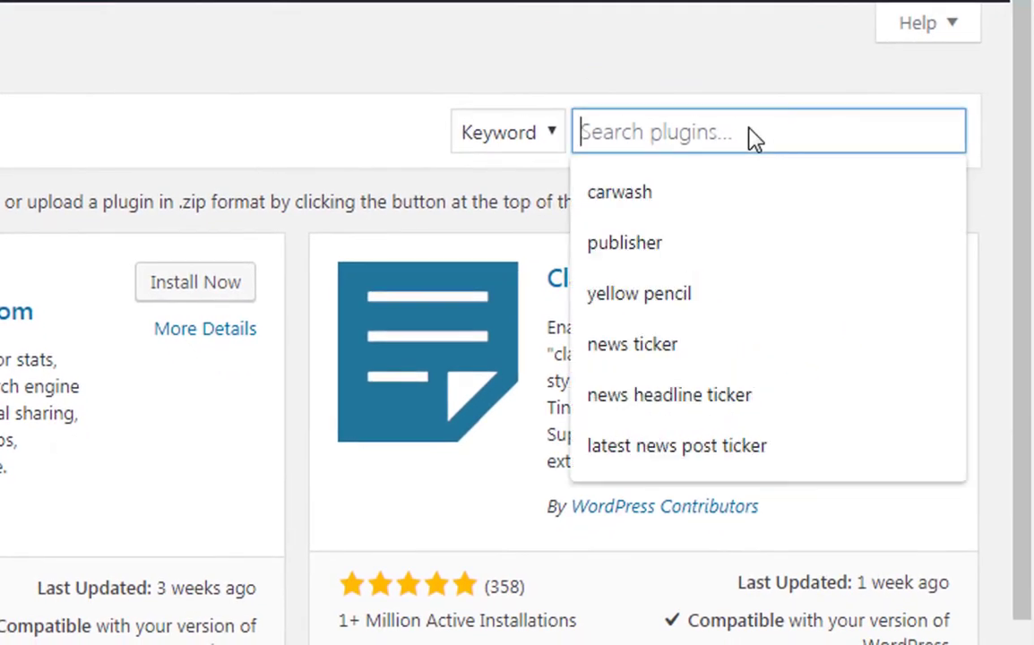
type("google translate")
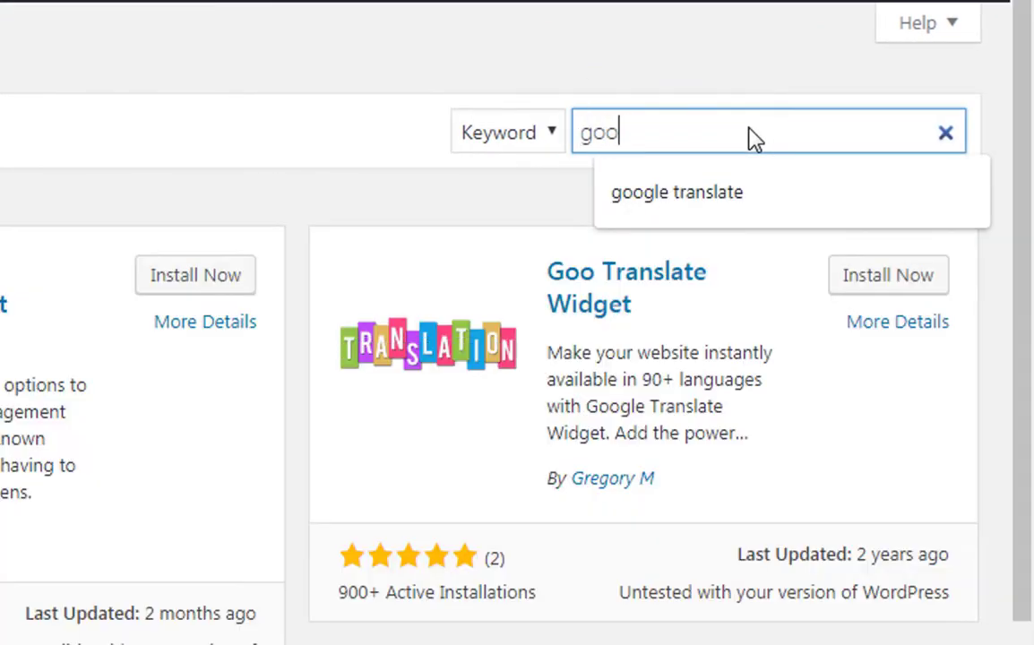
left_click(730, 193)
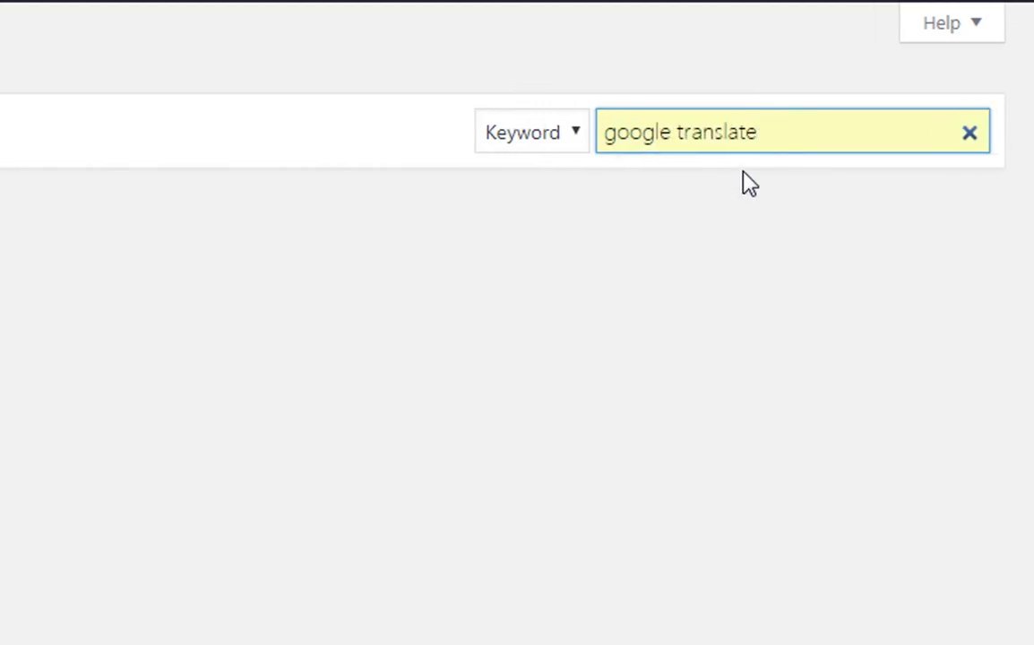
mouse_move(577, 71)
left_mouse_down()
mouse_move(641, 166)
mouse_move(847, 171)
left_mouse_up()
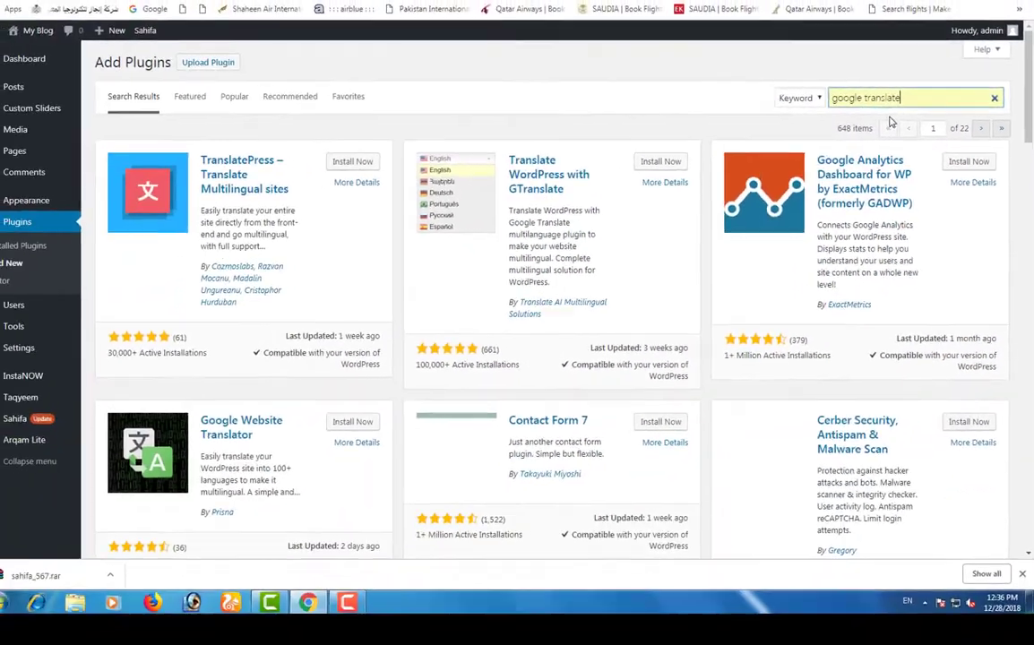
Find the Google Language Translator plugin among the search results, then install and activate it
left_click_drag(104, 137, 384, 285)
left_click_drag(411, 129, 626, 309)
left_click_drag(706, 127, 1032, 316)
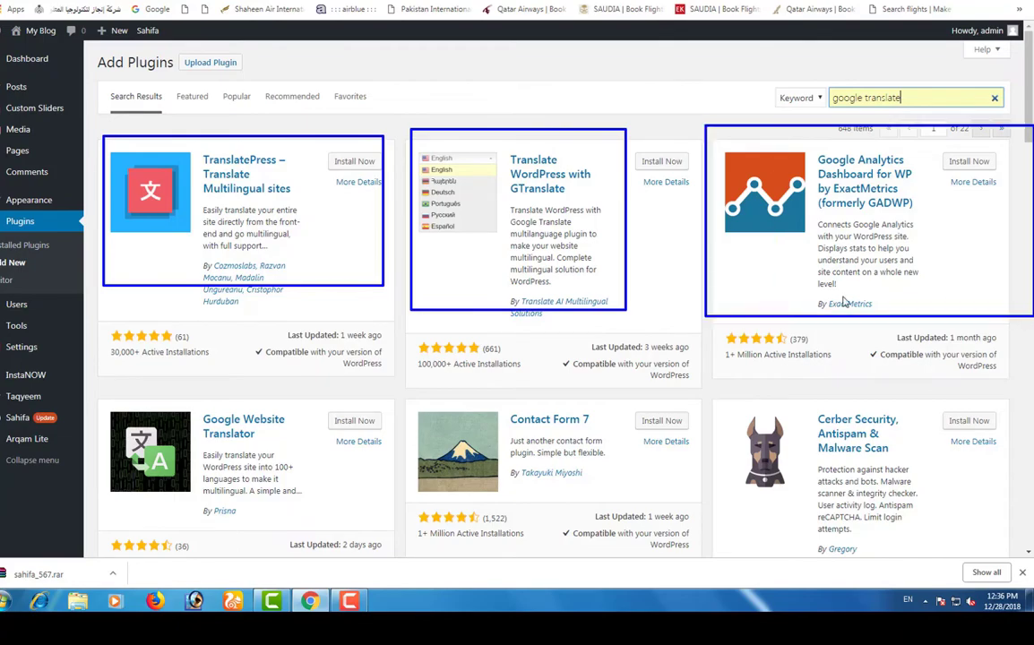
scroll(842, 303, "down", 3)
scroll(834, 300, "down", 3)
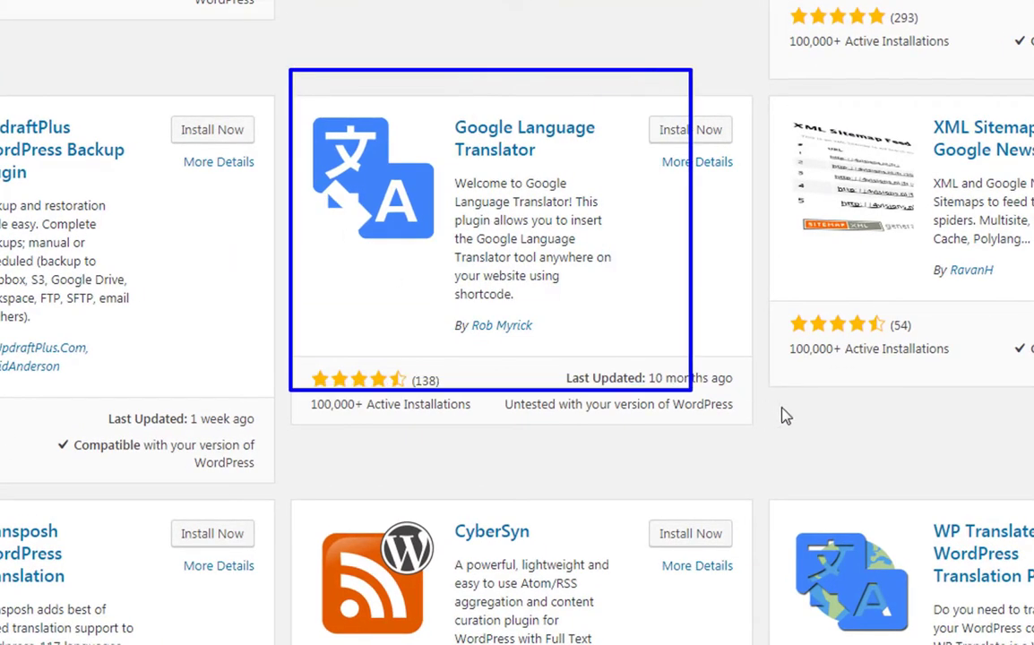
left_click_drag(302, 99, 450, 283)
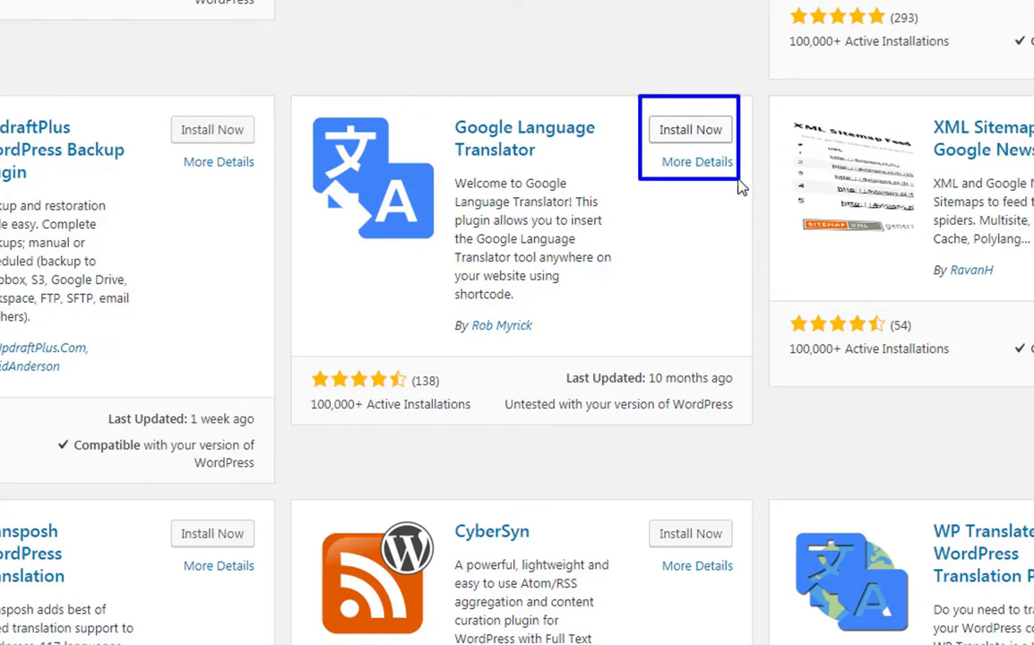
left_click(706, 132)
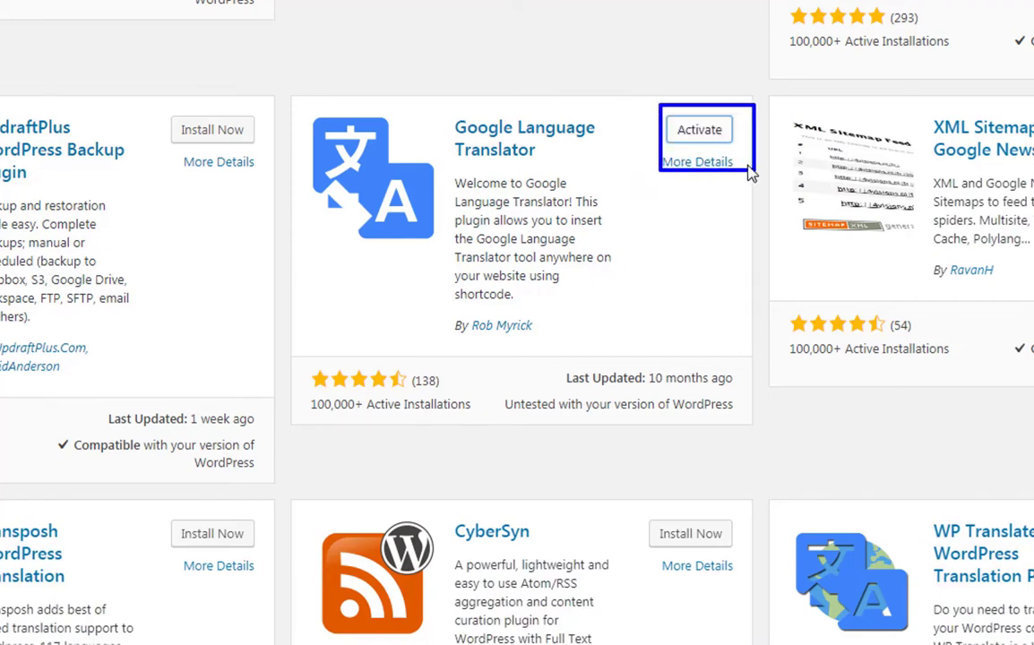
left_click(701, 143)
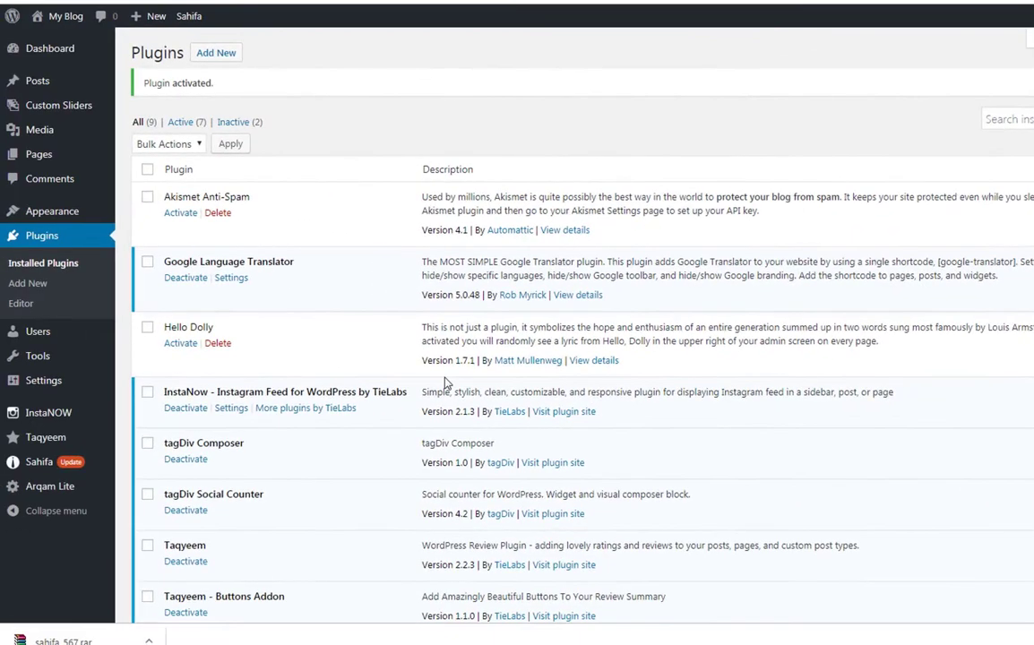
Open the settings of the Google Language Translator plugin from the installed plugins list
scroll(445, 378, "down", 1)
scroll(445, 378, "up", 1)
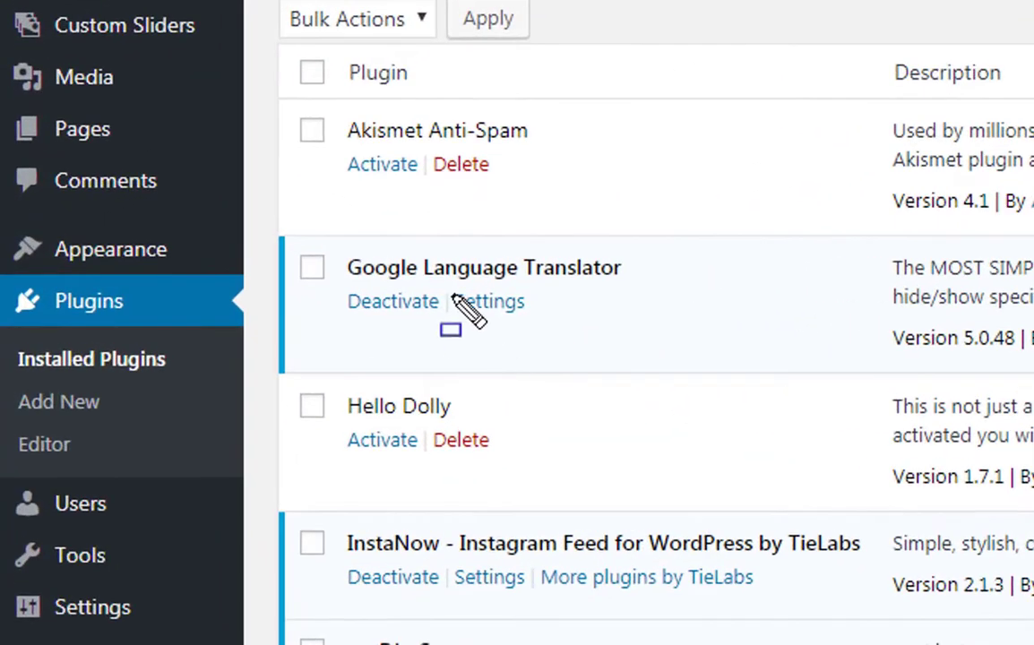
left_click_drag(444, 278, 563, 338)
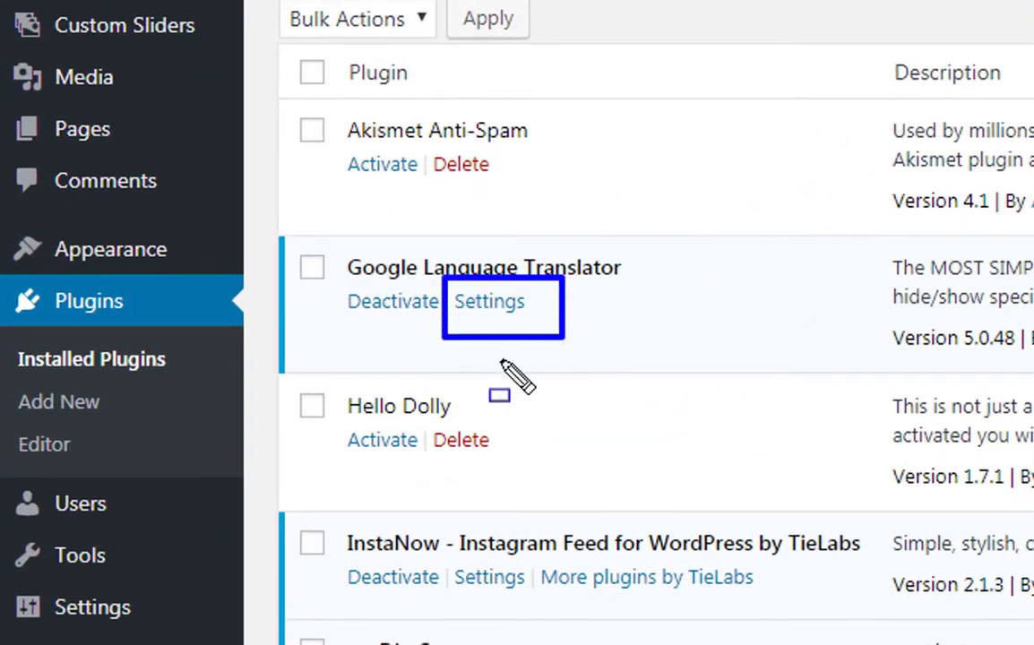
left_click(505, 303)
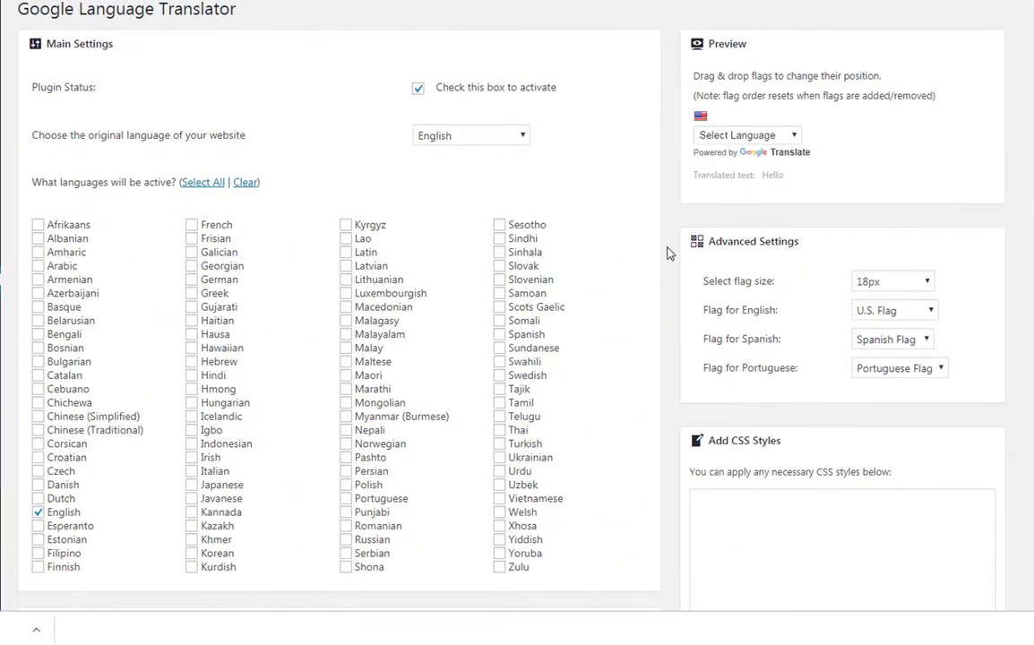
Review the flag preview, the language checkboxes and the language switcher options of the translator plugin
left_click_drag(683, 99, 719, 124)
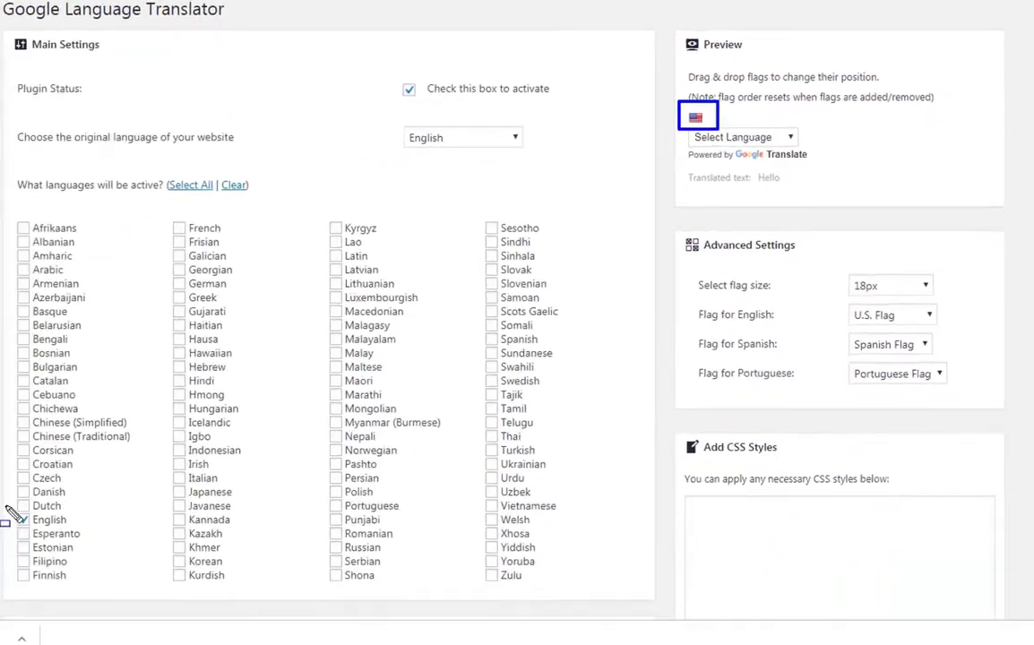
left_click_drag(6, 507, 90, 532)
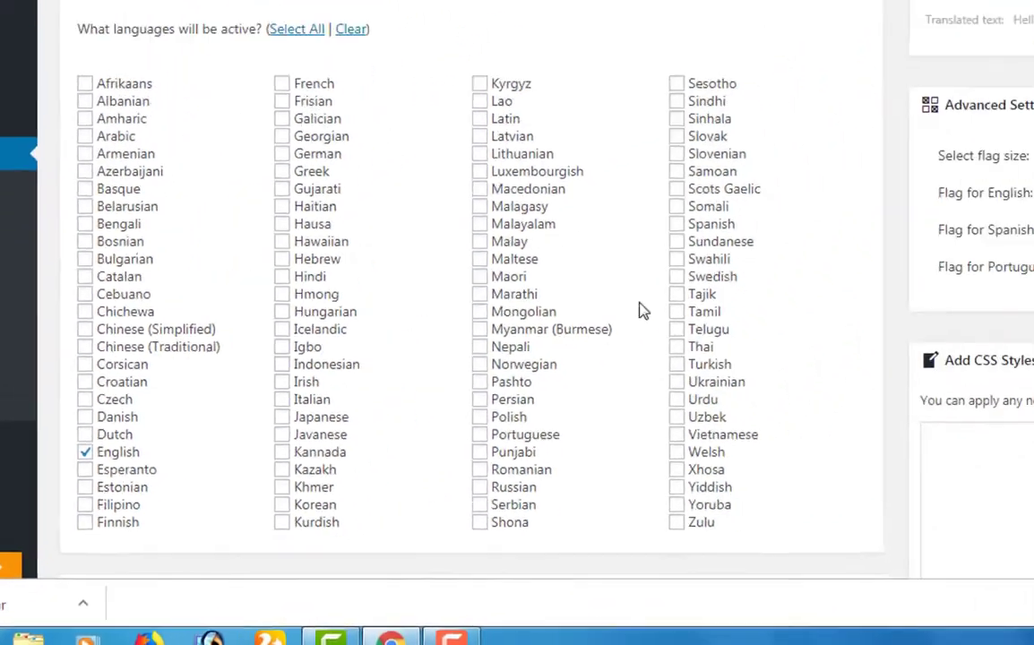
scroll(667, 341, "down", 15)
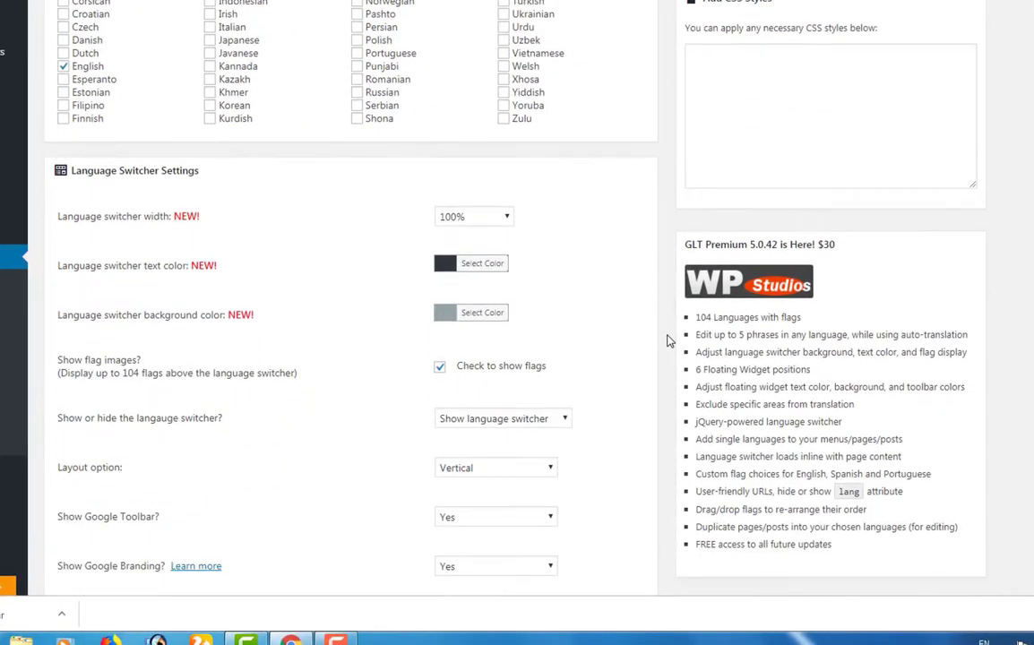
scroll(667, 340, "up", 12)
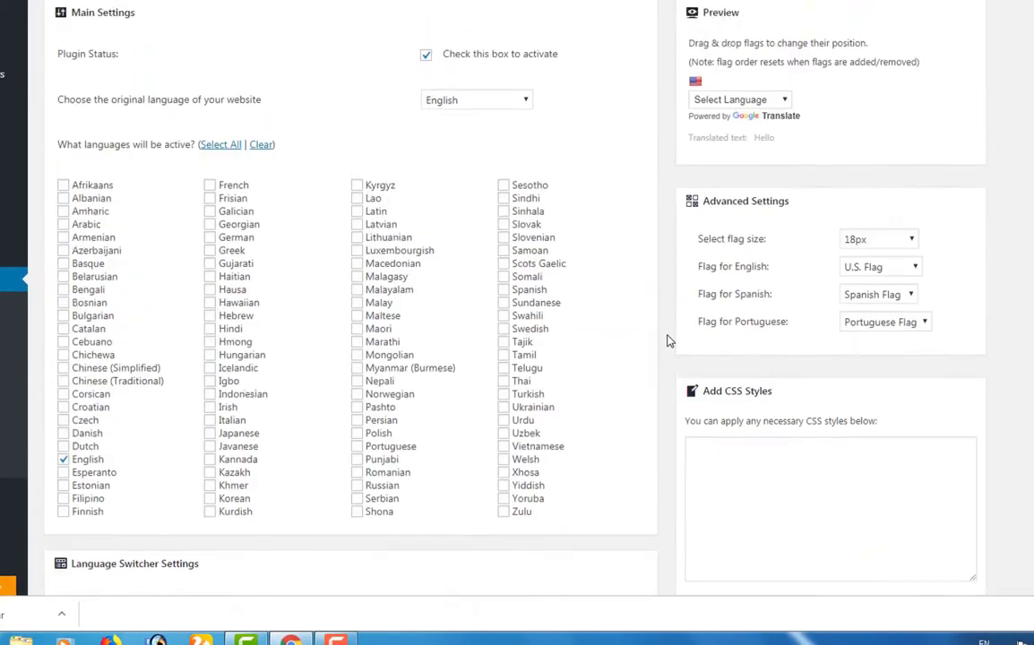
key("ctrl+shift+d")
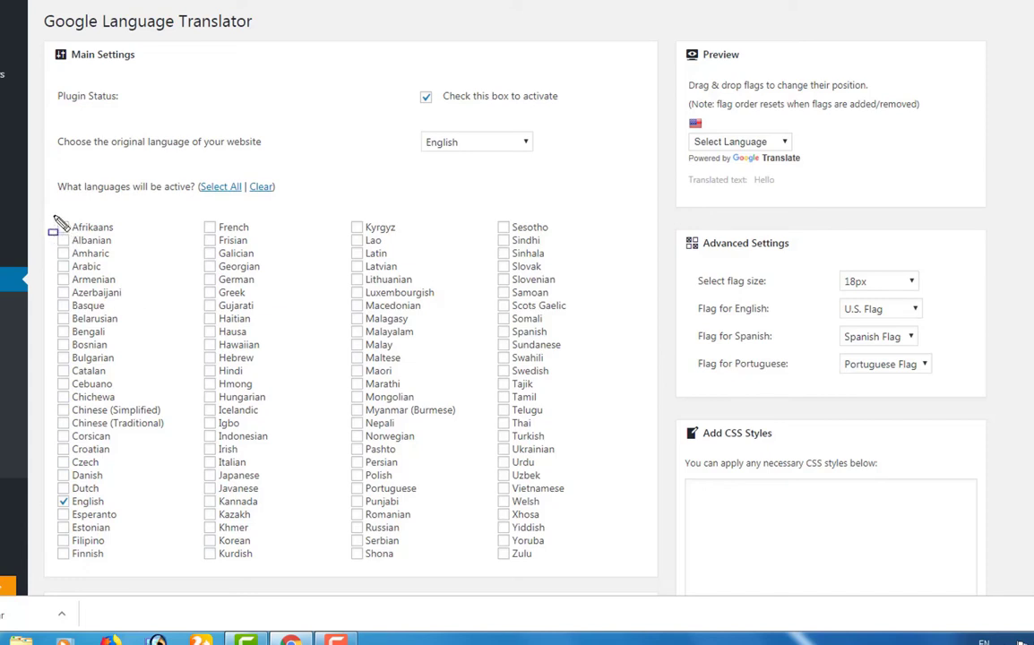
mouse_move(46, 212)
left_mouse_down()
mouse_move(249, 334)
mouse_move(504, 395)
mouse_move(554, 585)
mouse_move(573, 576)
left_mouse_up()
key("Escape")
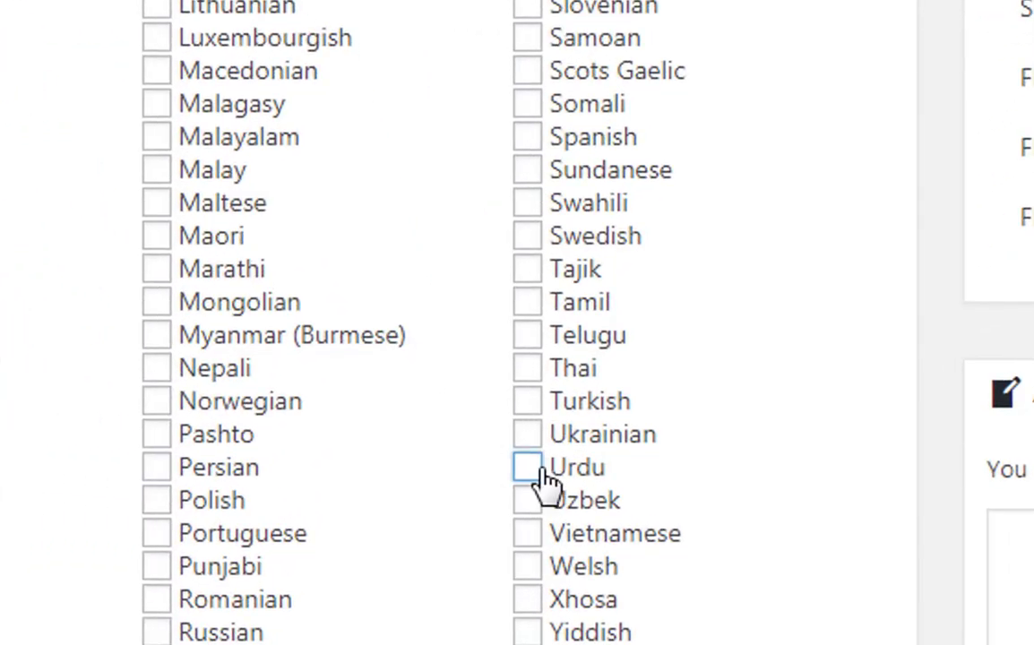
Enable Urdu and Hindi as active languages alongside English and save the plugin settings
left_click(537, 471)
key("ctrl+2")
left_click_drag(495, 438, 636, 498)
key("Escape")
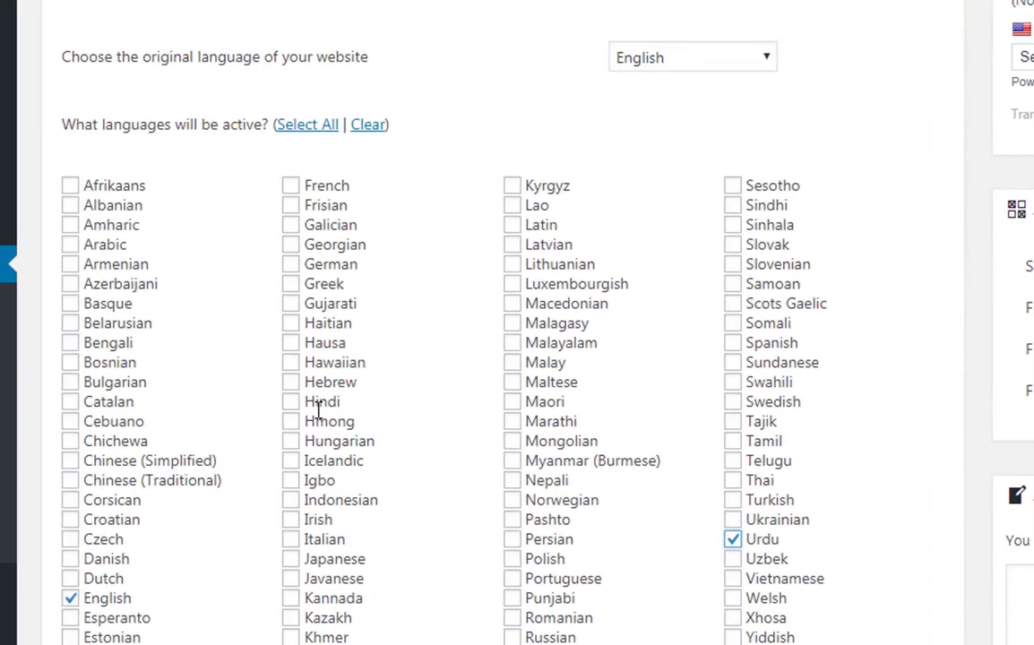
left_click(290, 402)
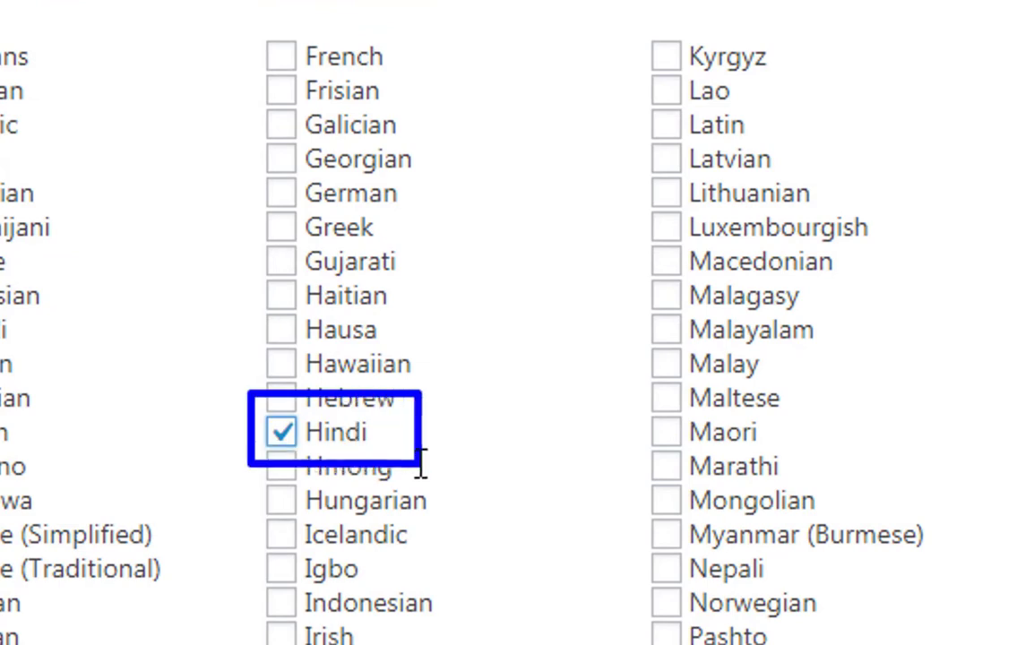
left_click(281, 59)
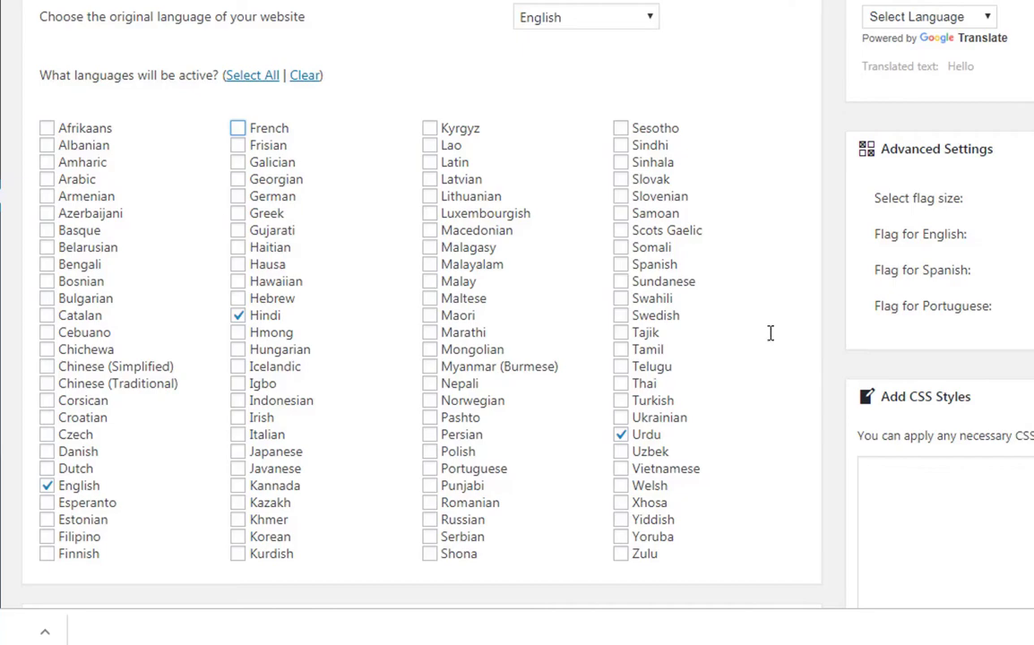
scroll(770, 332, "down", 15)
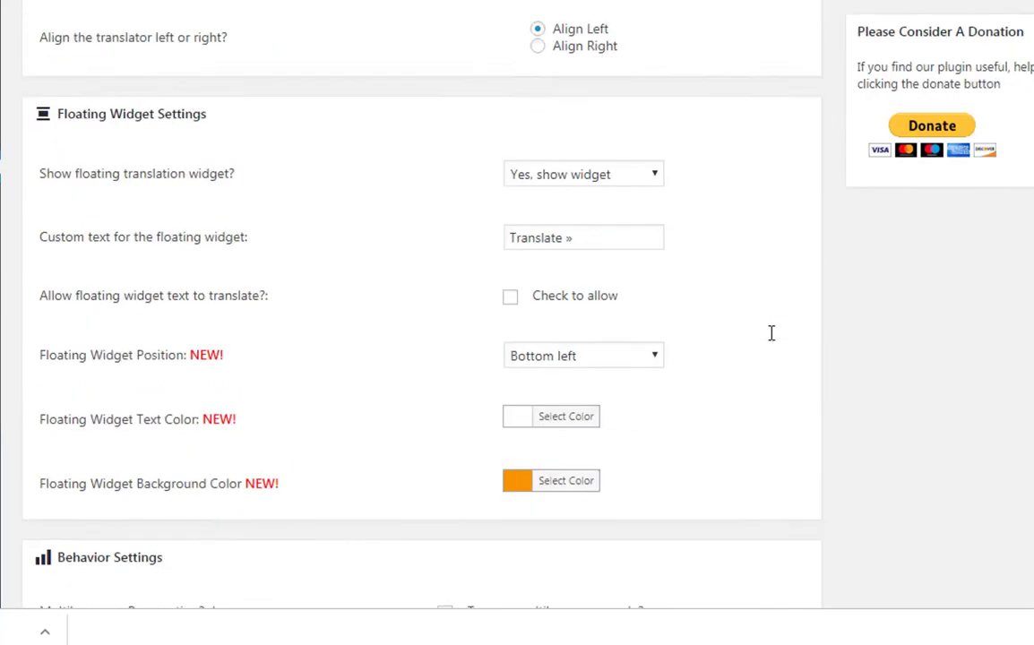
scroll(812, 316, "down", 5)
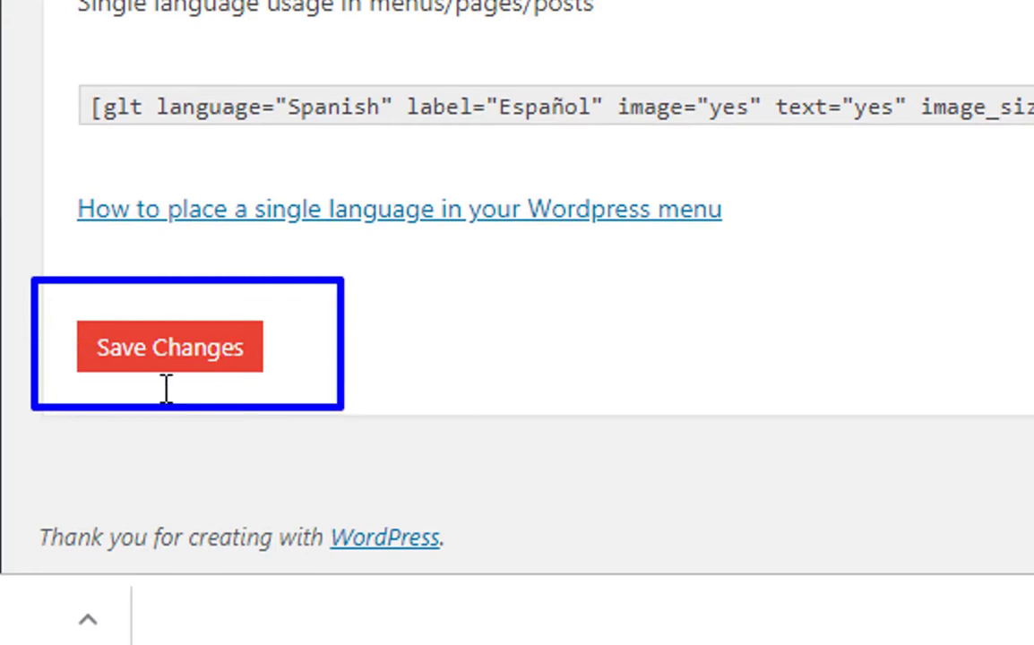
left_click(178, 348)
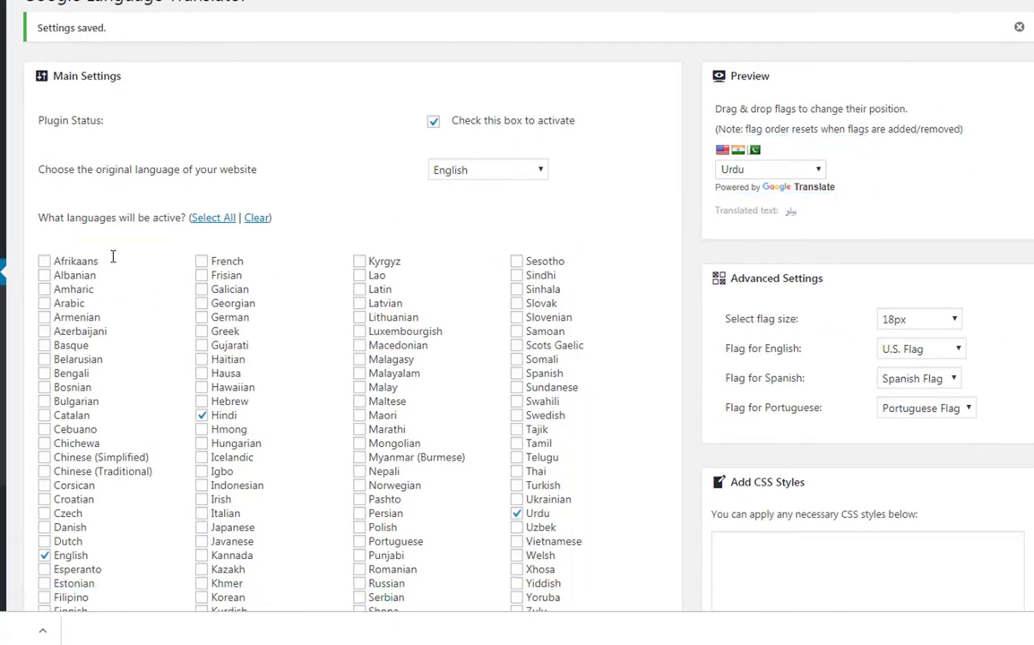
Go to the site's widgets and add the Google Language Translator widget above Meta in the Primary Widget Area
scroll(114, 256, "down", 3)
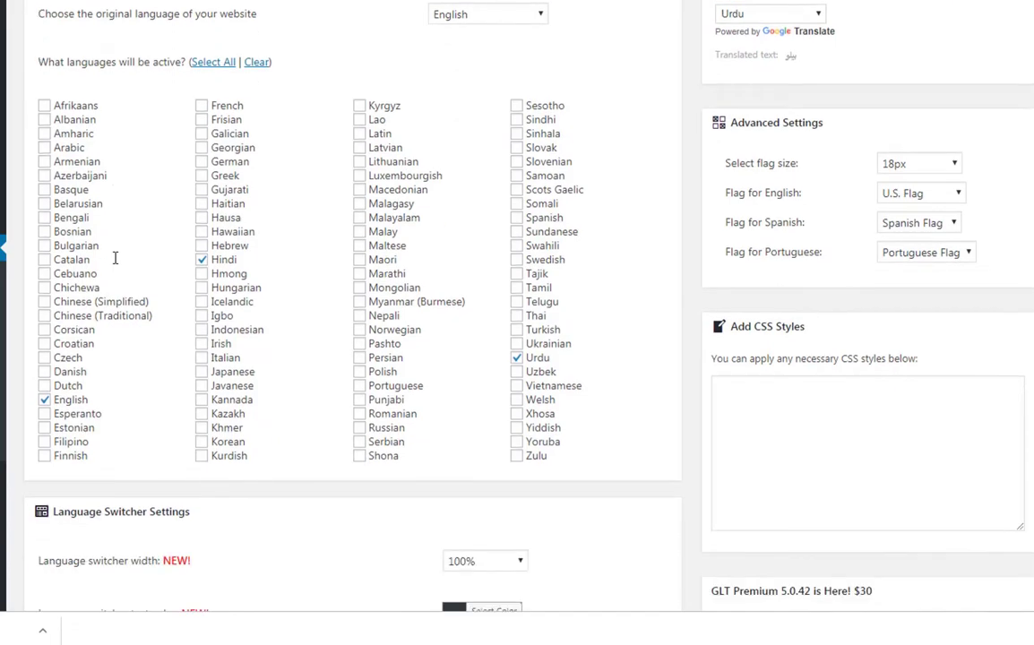
mouse_move(48, 148)
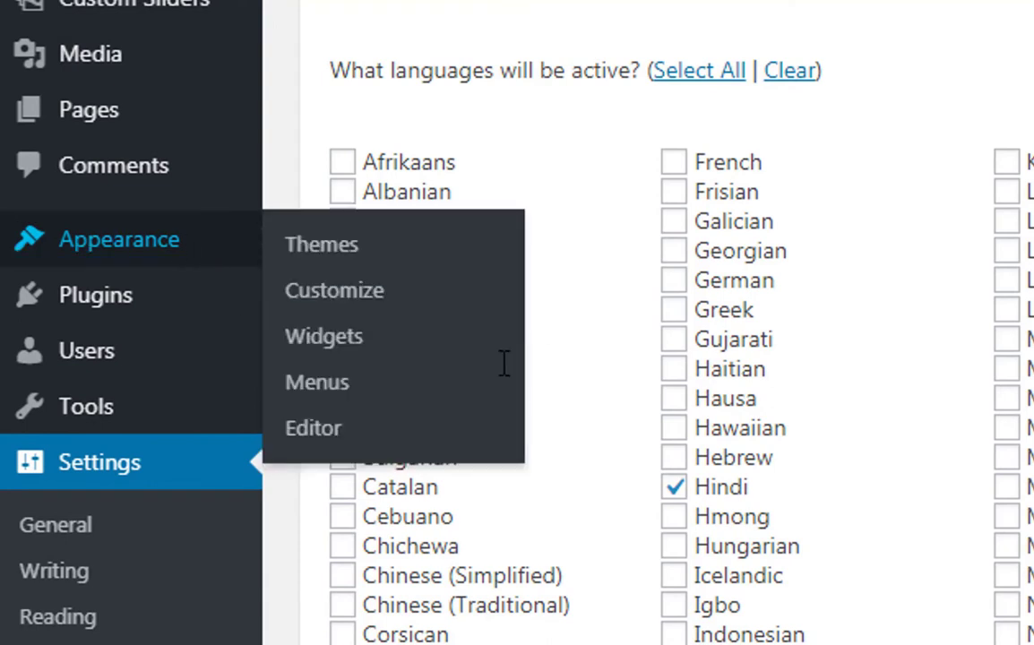
left_click(351, 334)
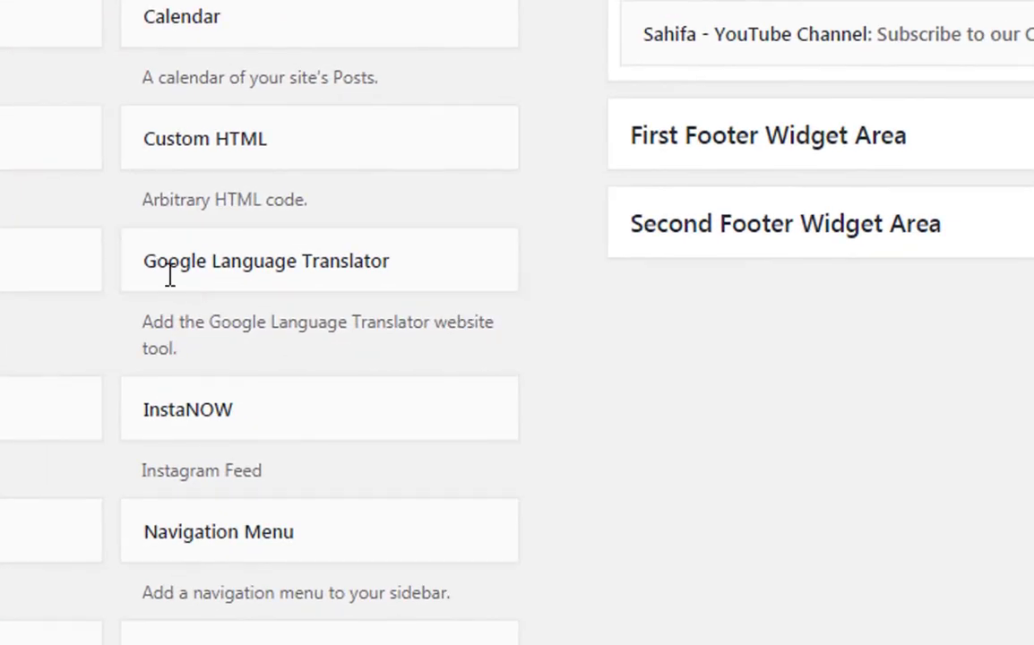
left_click_drag(109, 221, 496, 395)
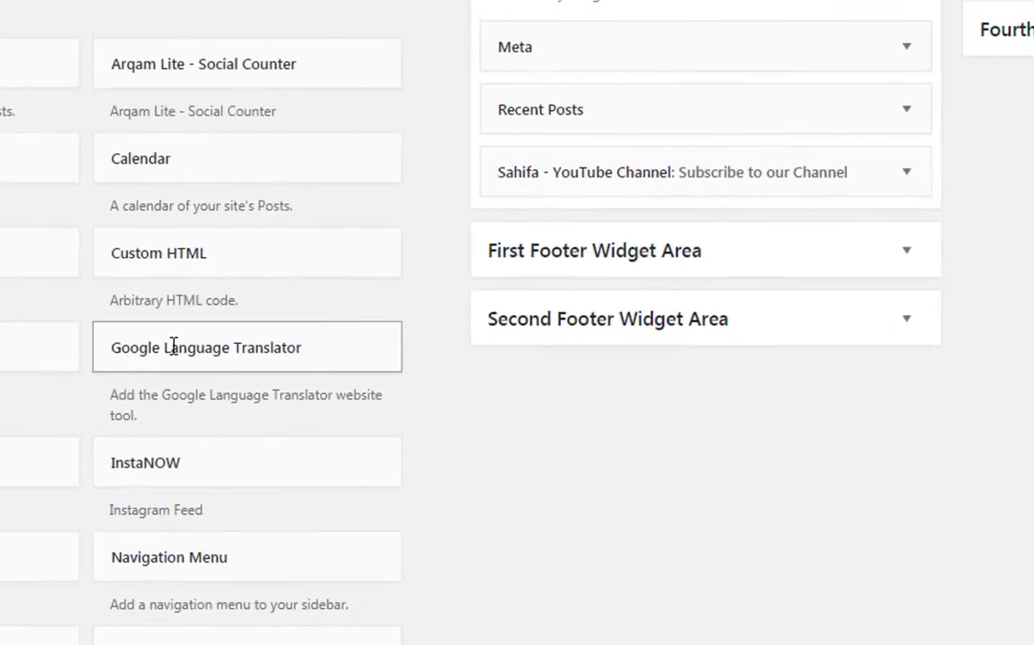
mouse_move(225, 261)
left_mouse_down()
mouse_move(552, 125)
mouse_move(718, 0)
left_mouse_up()
left_click_drag(457, 165, 489, 150)
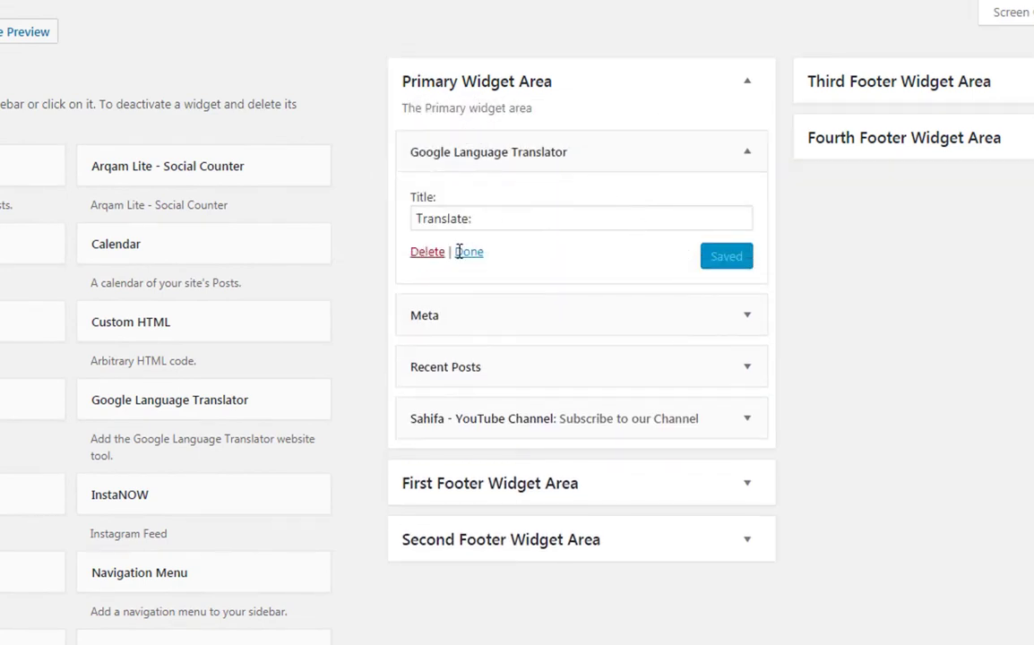
Set the Google Language Translator widget's title to "Choose your language", save it and close its settings
left_click(488, 228)
left_click_drag(506, 226, 386, 236)
key("BackSpace")
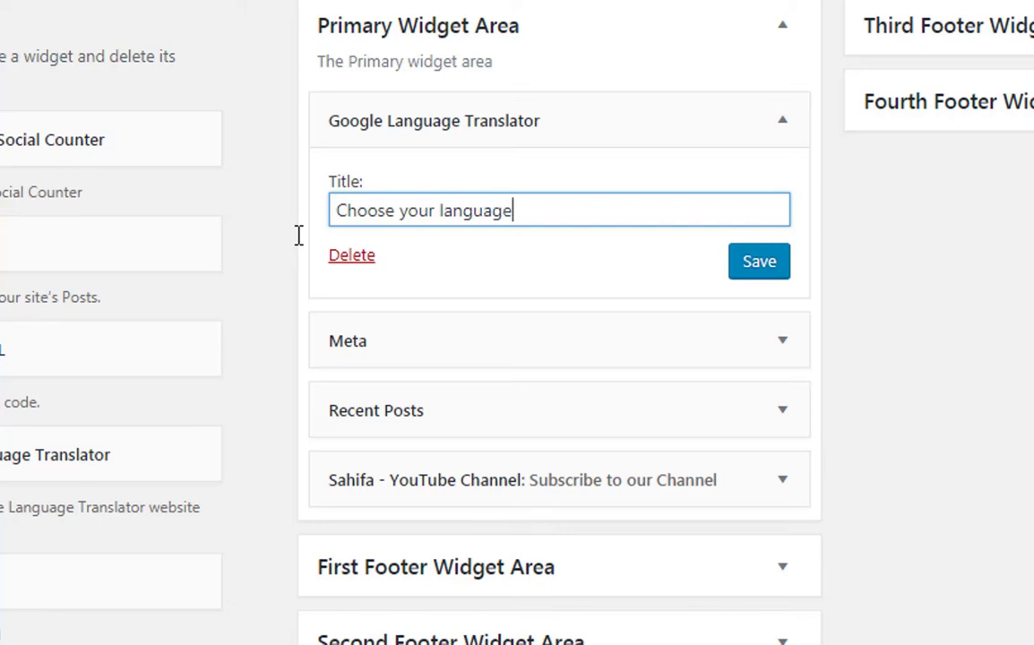
left_click(291, 290)
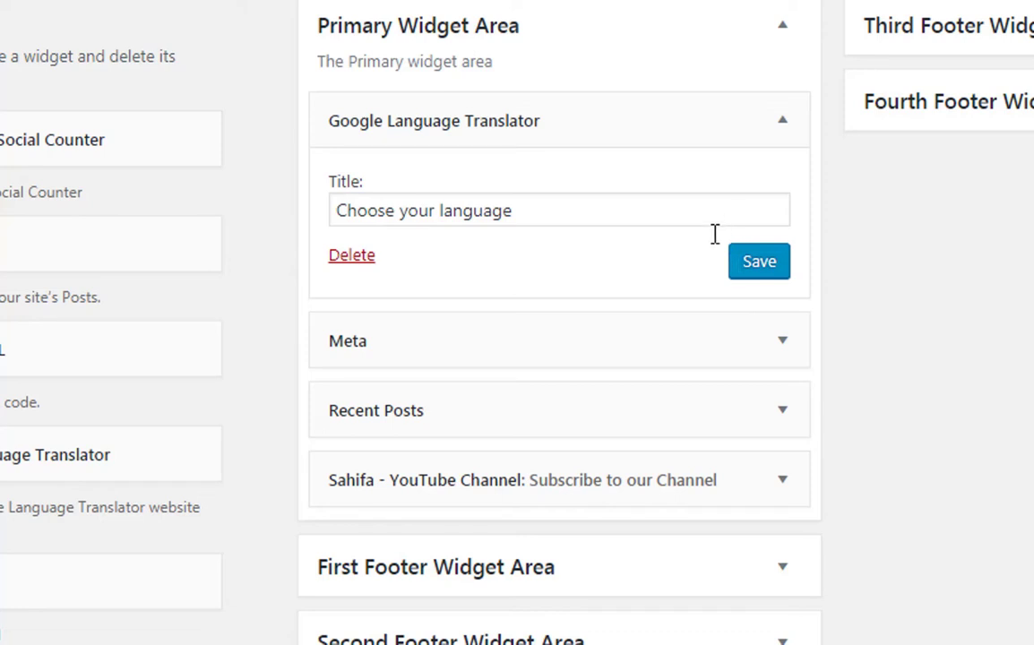
left_click(759, 261)
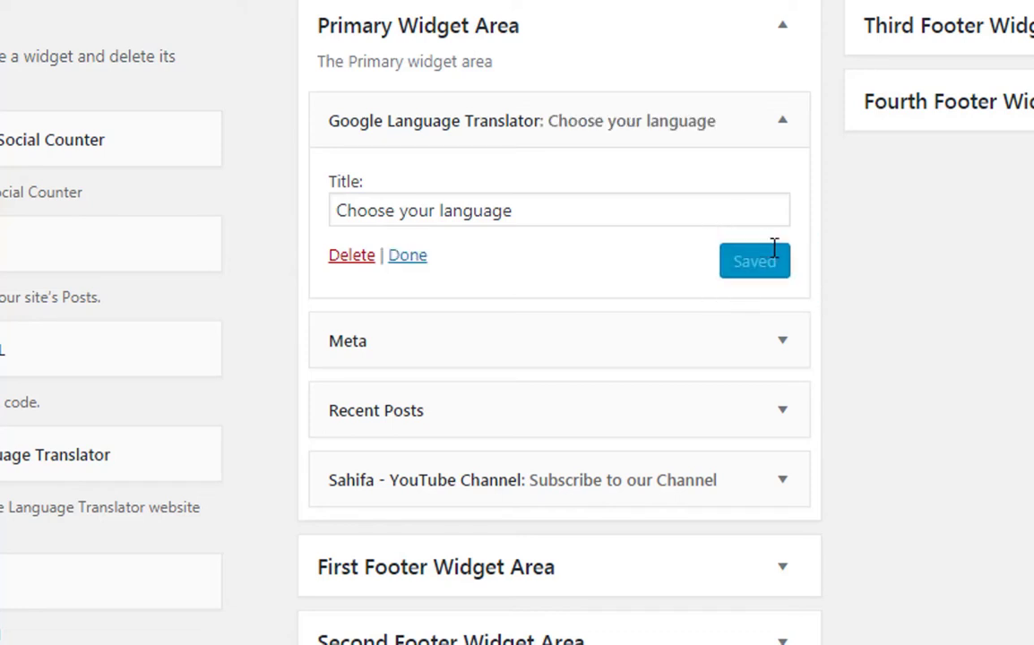
left_click(409, 257)
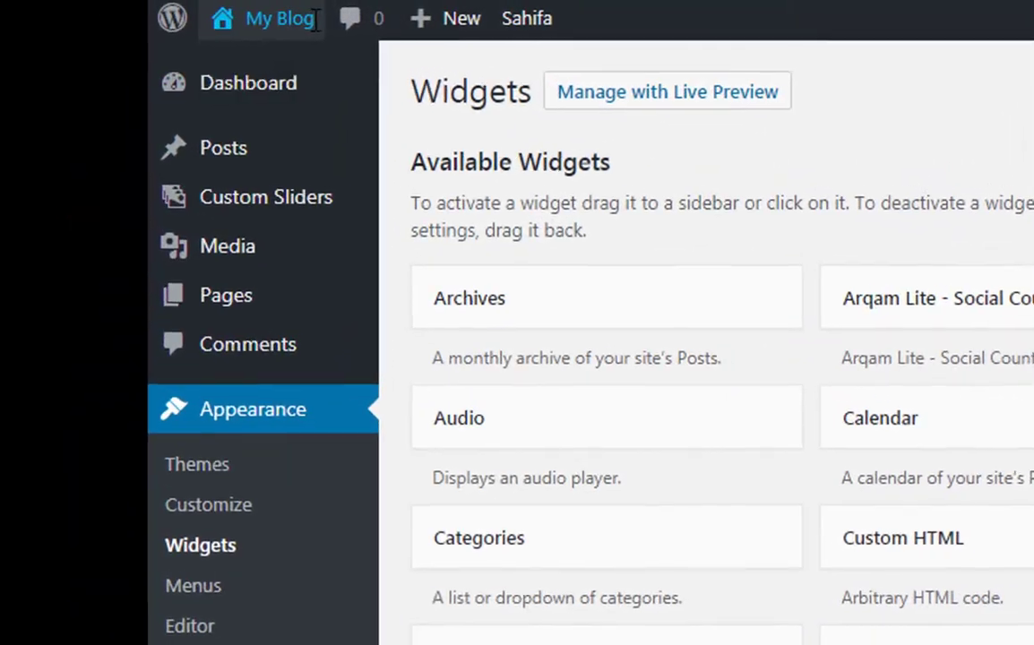
Open the live site in a new tab, find the language widget and check the page translated into Urdu
mouse_move(315, 20)
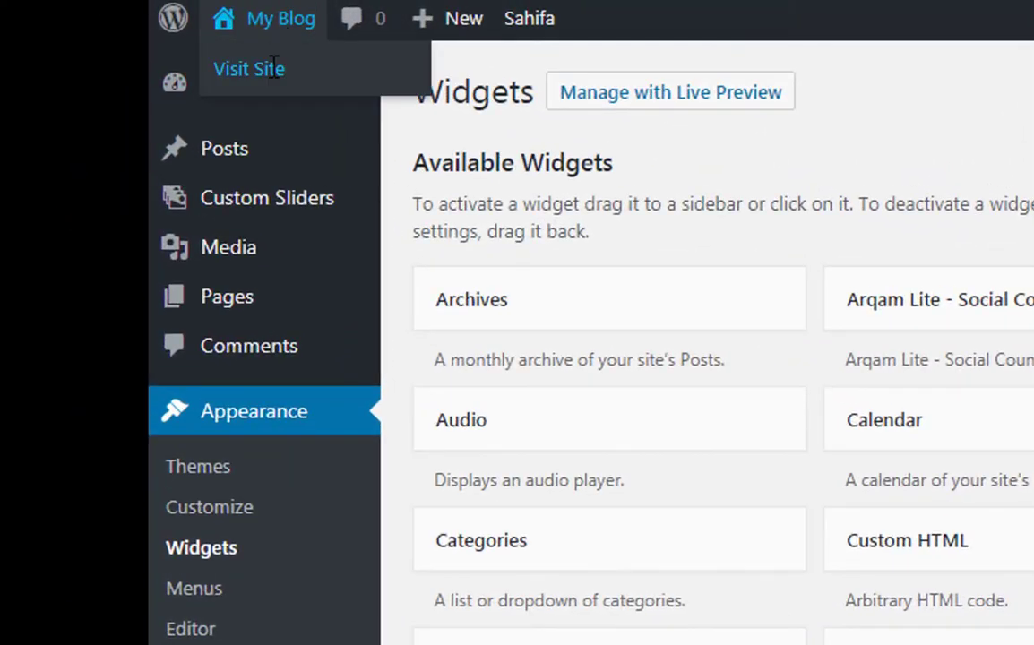
right_click(265, 72)
left_click(302, 93)
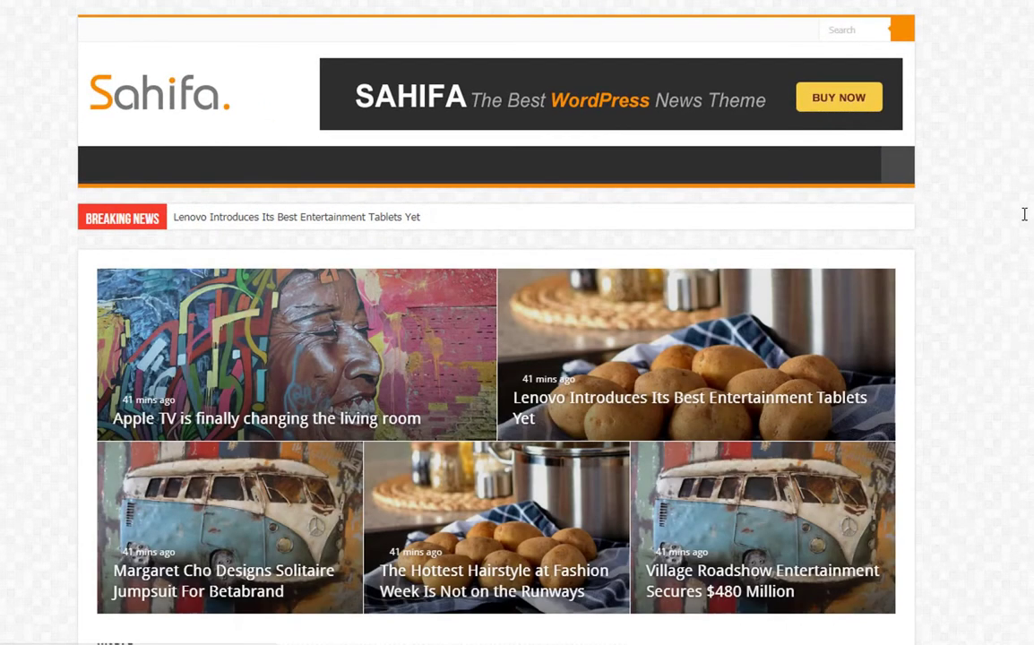
scroll(1024, 215, "down", 5)
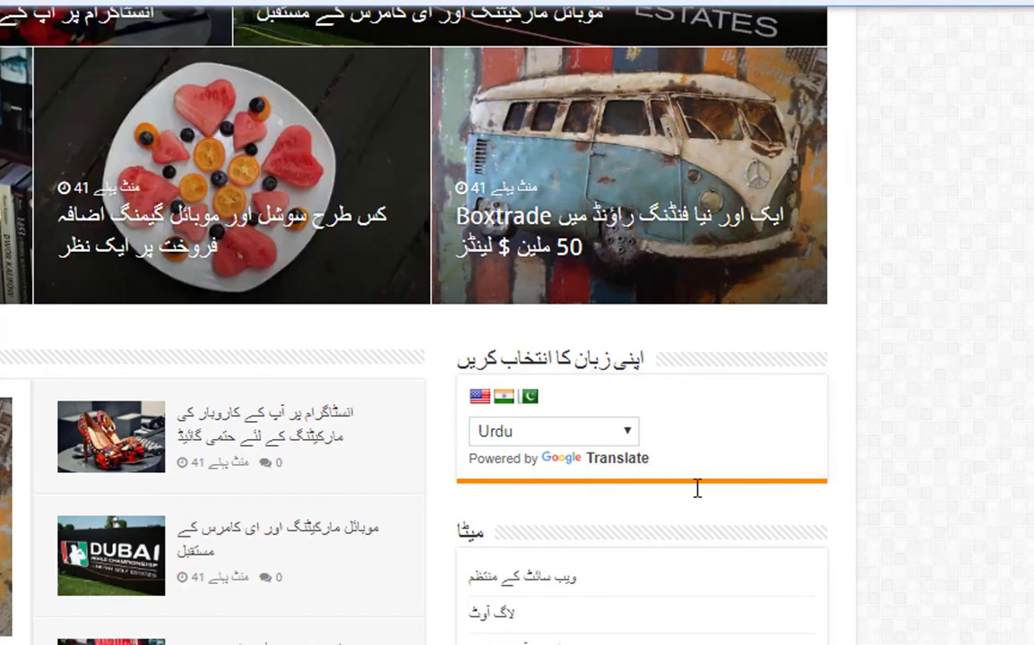
scroll(928, 429, "up", 5)
scroll(934, 403, "down", 6)
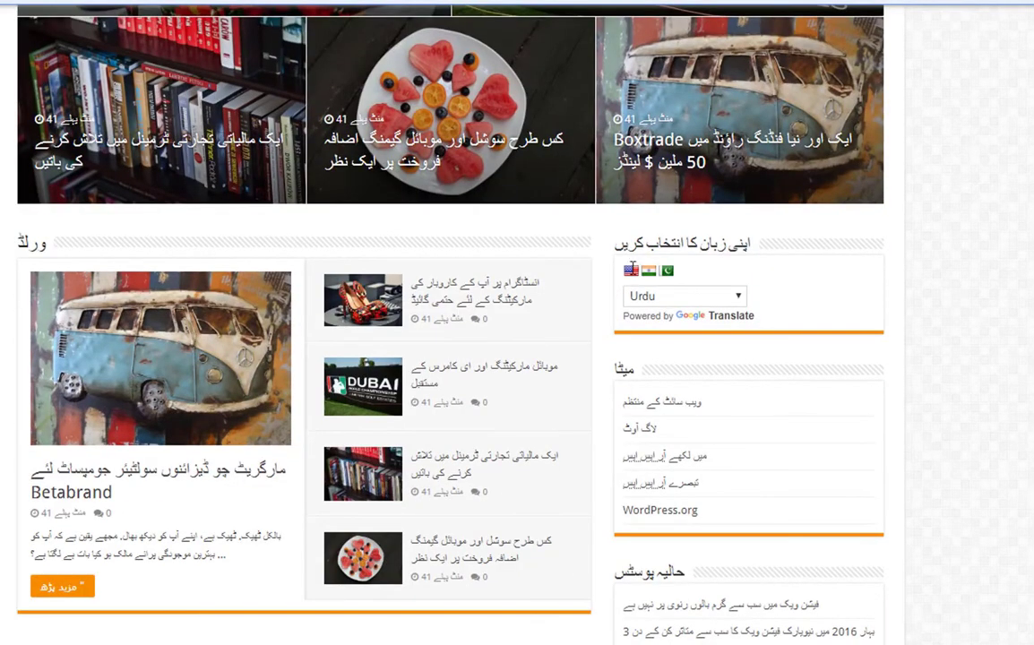
Switch the live page to English with the widget's flag and look through the page content
left_click(632, 269)
scroll(926, 270, "down", 6)
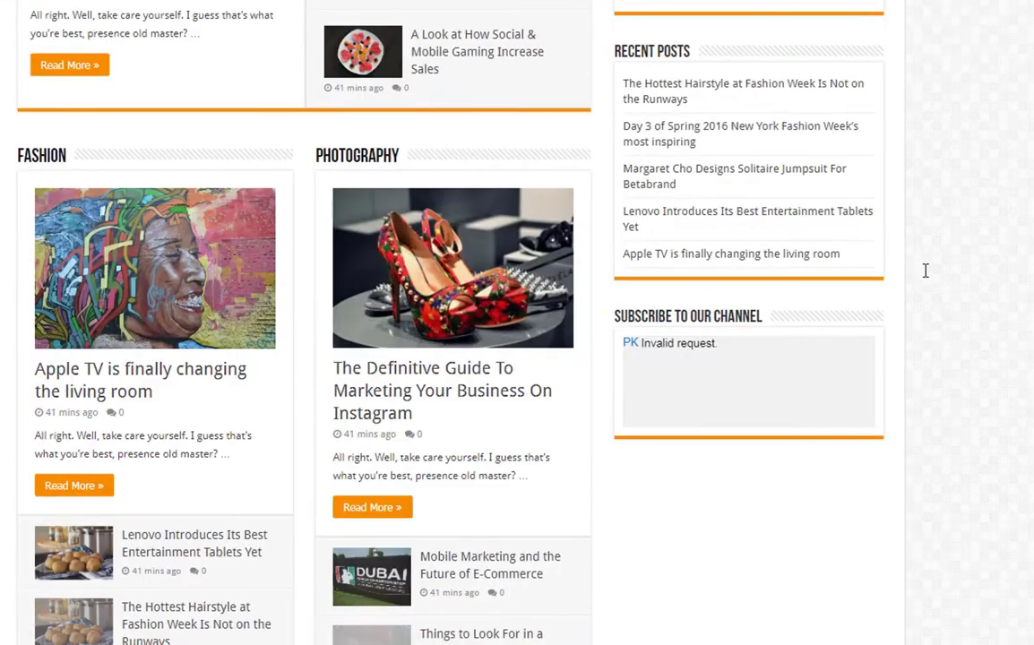
scroll(925, 270, "up", 5)
scroll(925, 269, "up", 6)
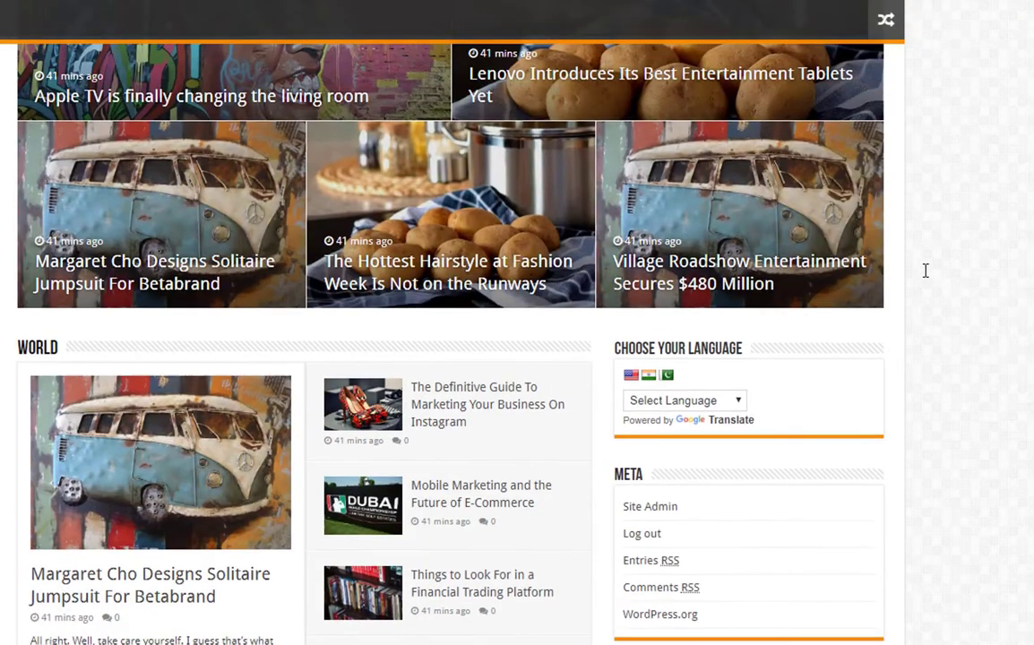
Switch the live page to Hindi with the translator widget and check the translation across the page sections
scroll(926, 270, "down", 5)
scroll(926, 269, "down", 2)
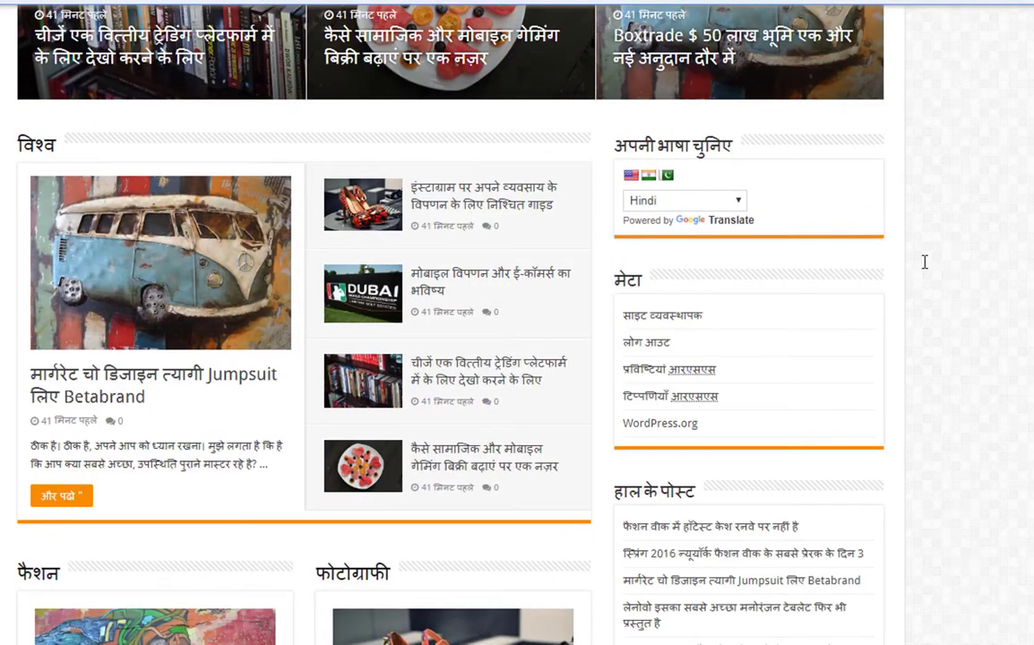
scroll(923, 261, "up", 4)
scroll(932, 287, "down", 8)
scroll(944, 326, "down", 9)
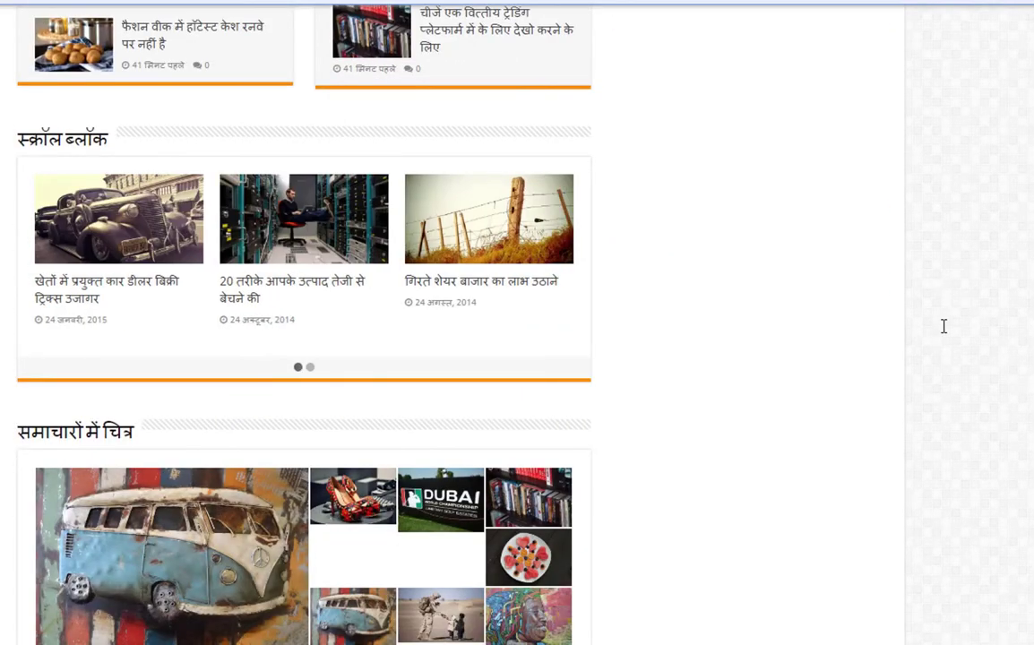
scroll(944, 326, "up", 15)
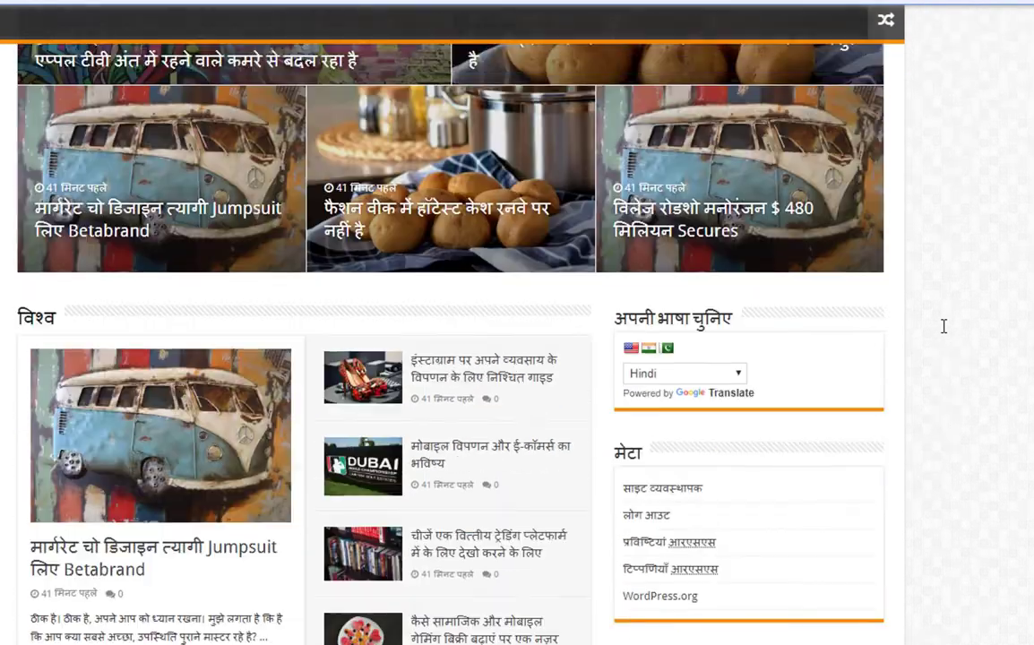
Switch the live page to Urdu with the widget's flag and check the translation down through the page sections
scroll(944, 326, "up", 1)
left_click(667, 383)
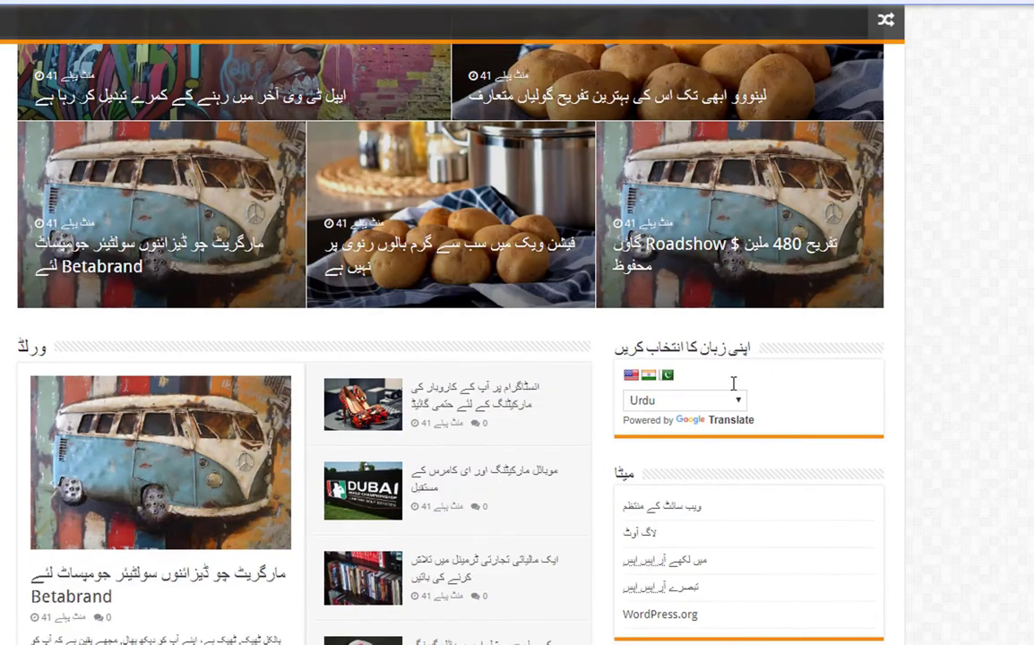
scroll(730, 403, "down", 7)
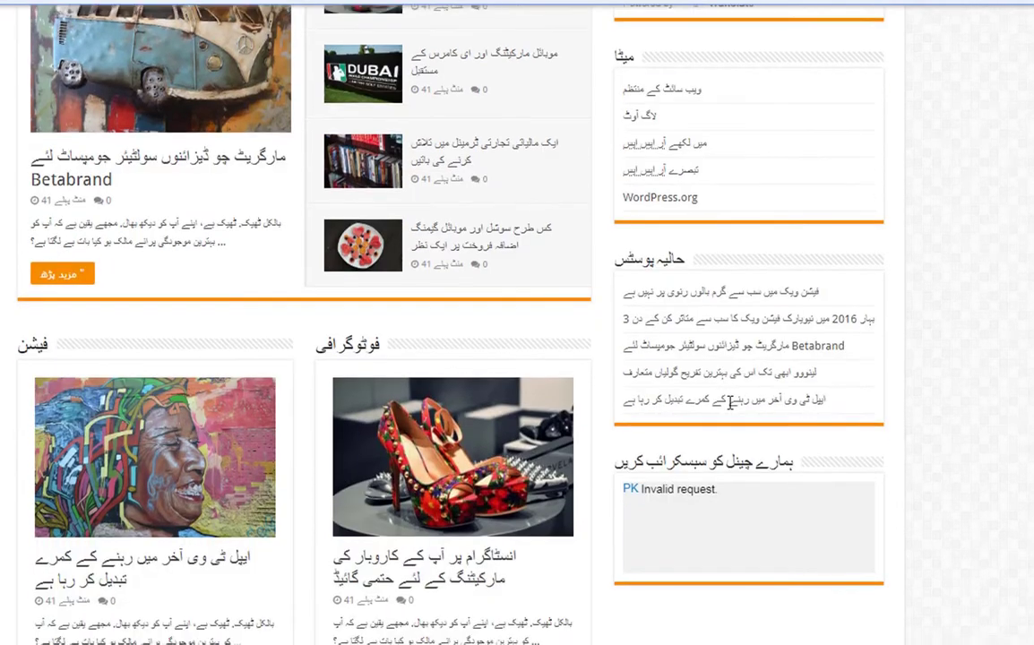
scroll(730, 404, "down", 3)
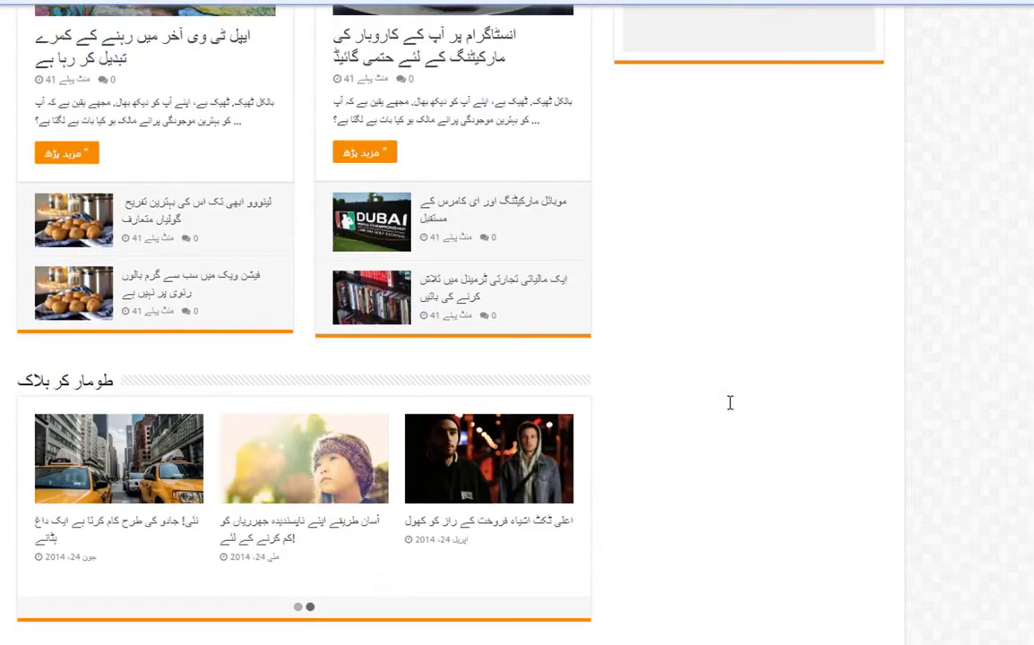
scroll(715, 439, "down", 8)
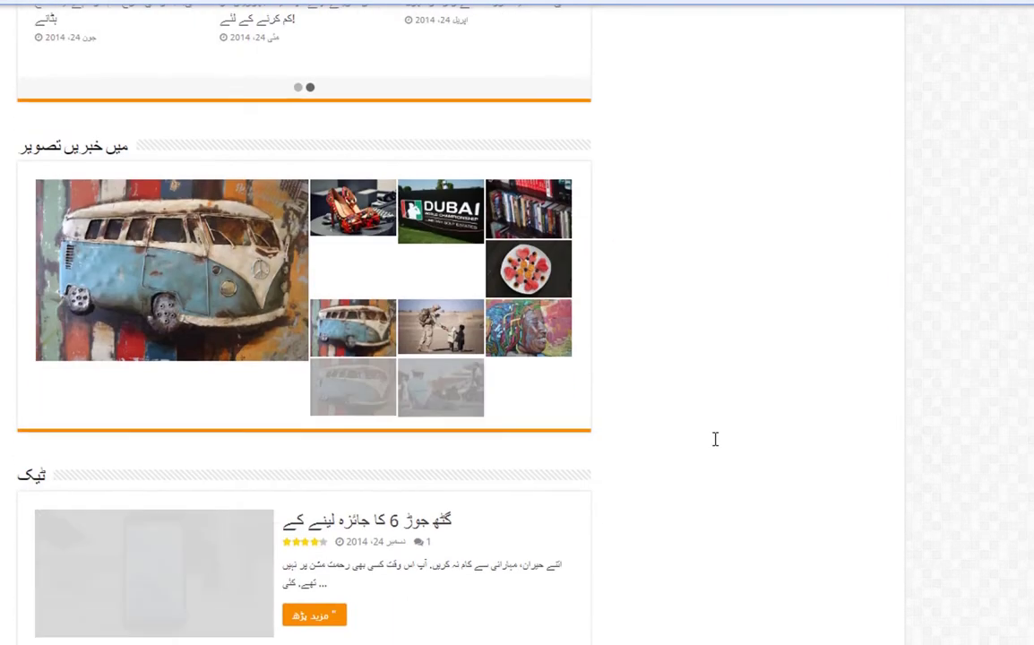
scroll(715, 439, "up", 15)
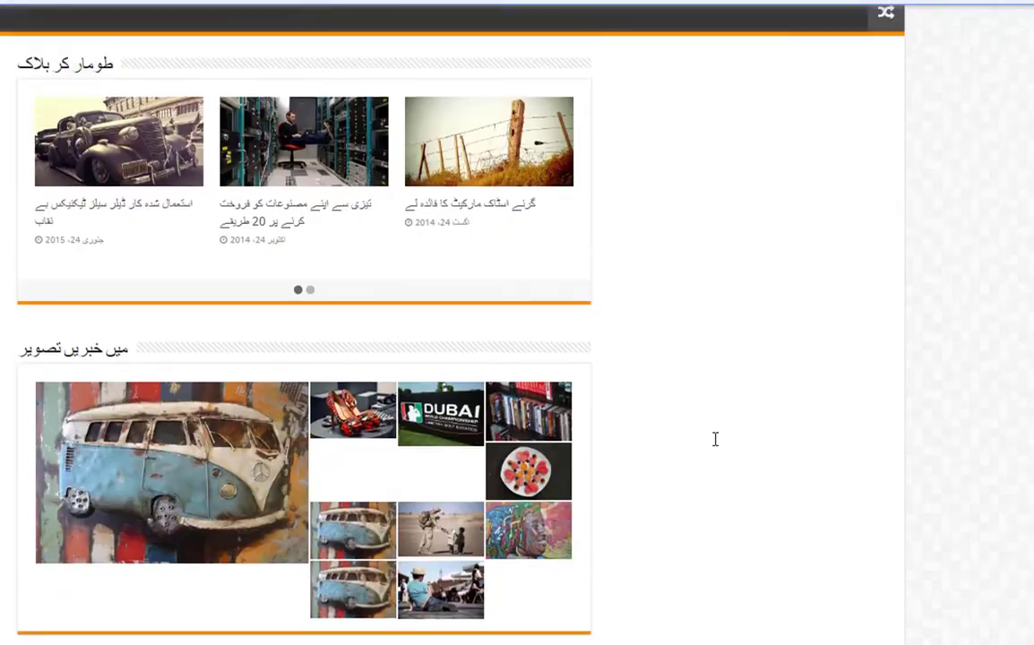
scroll(715, 439, "up", 8)
Check the languages offered in the widget's selector, close it without choosing another and look over the page once more
scroll(684, 476, "down", 3)
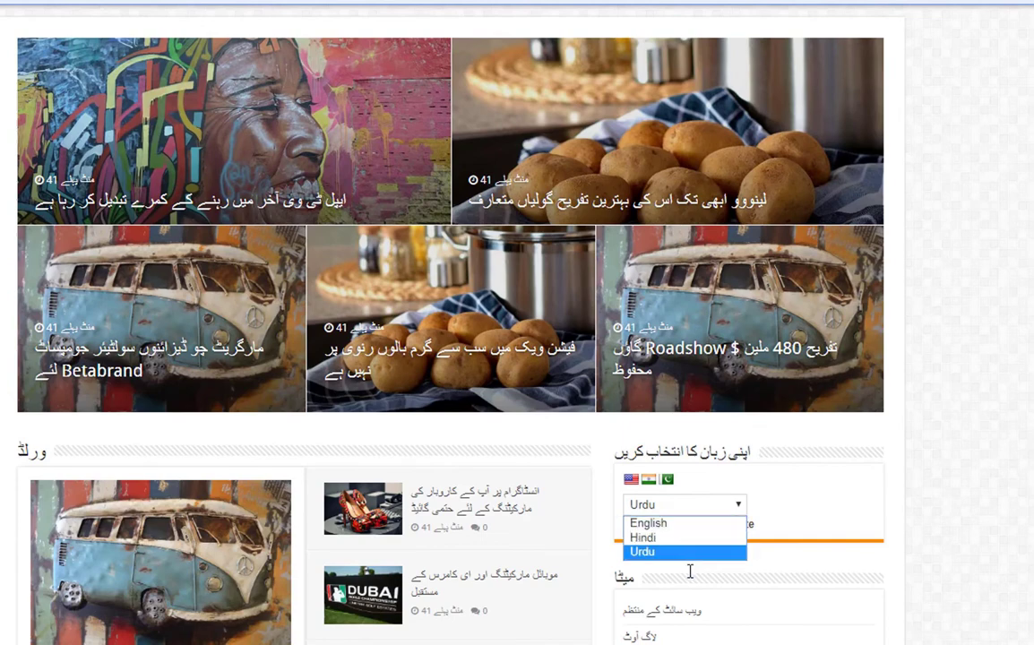
left_click(796, 500)
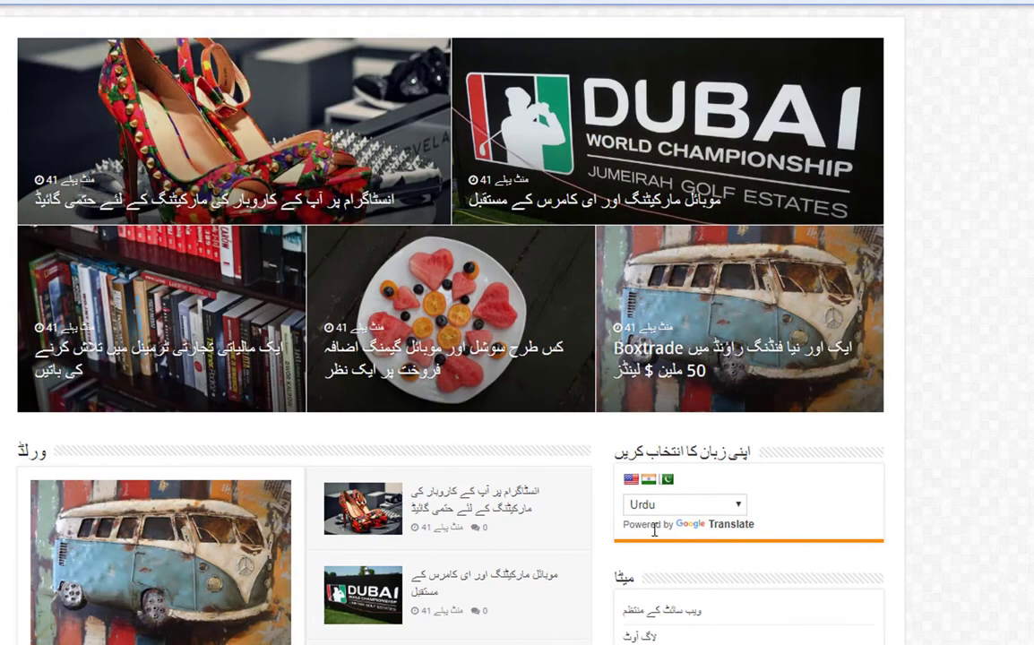
scroll(762, 442, "up", 3)
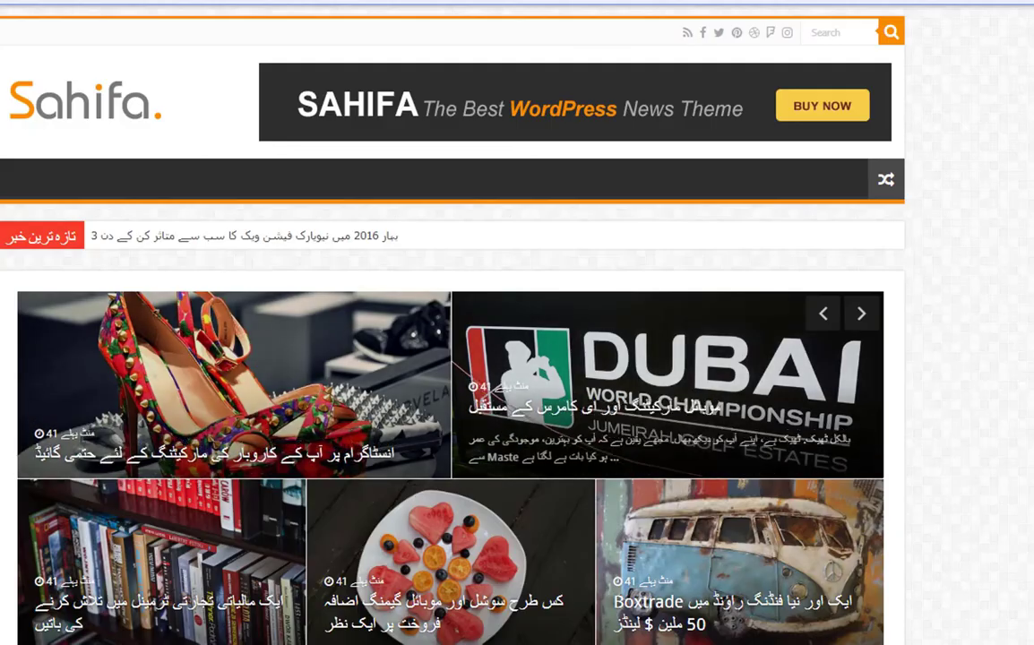
scroll(581, 406, "down", 2)
scroll(580, 405, "down", 8)
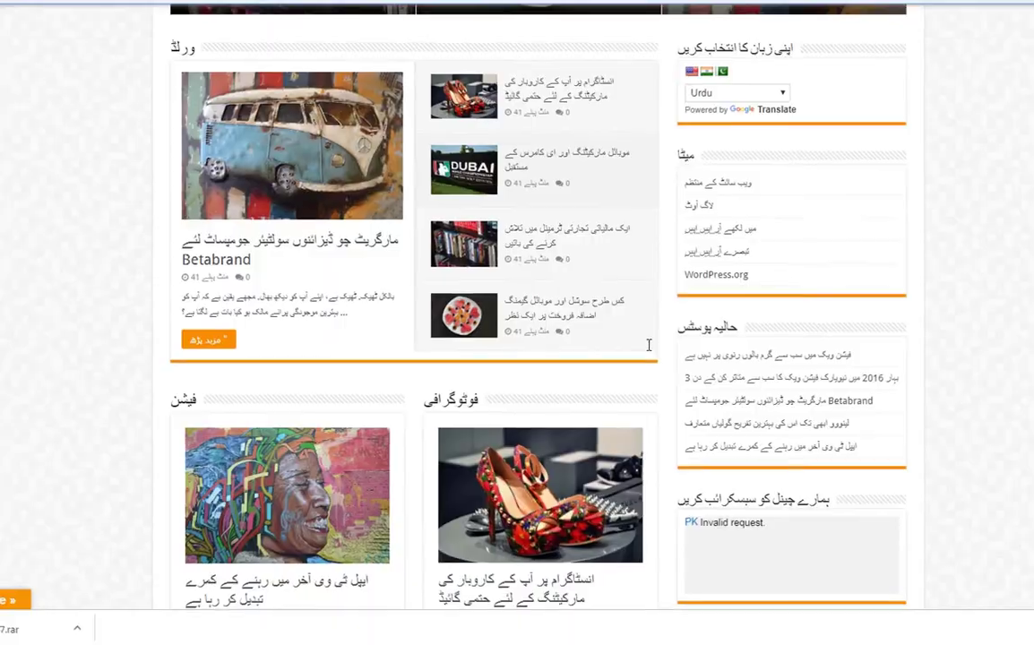
scroll(647, 345, "up", 10)
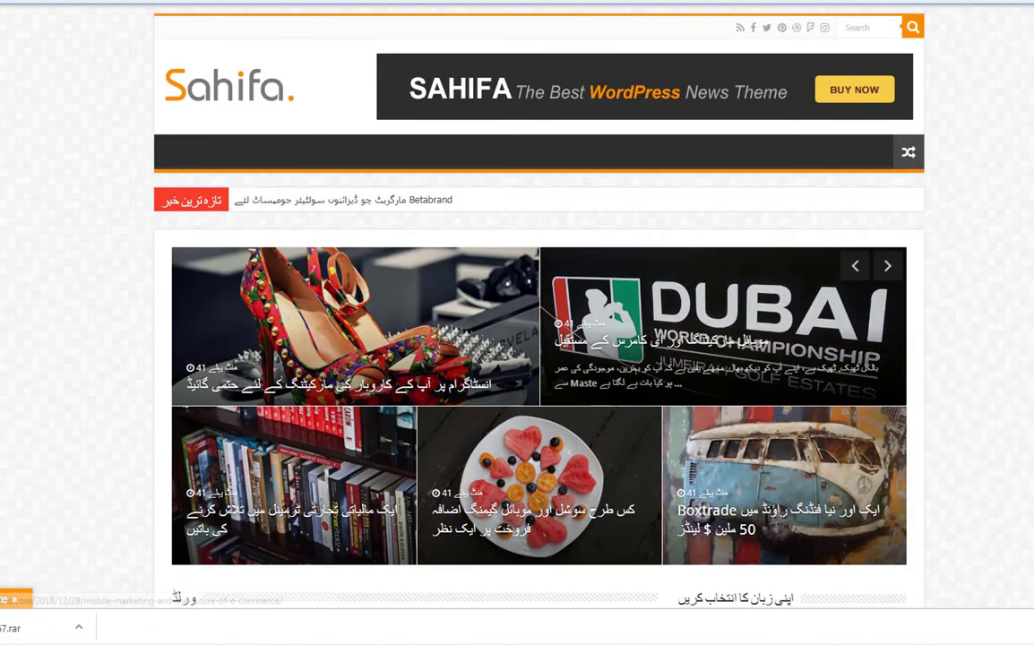